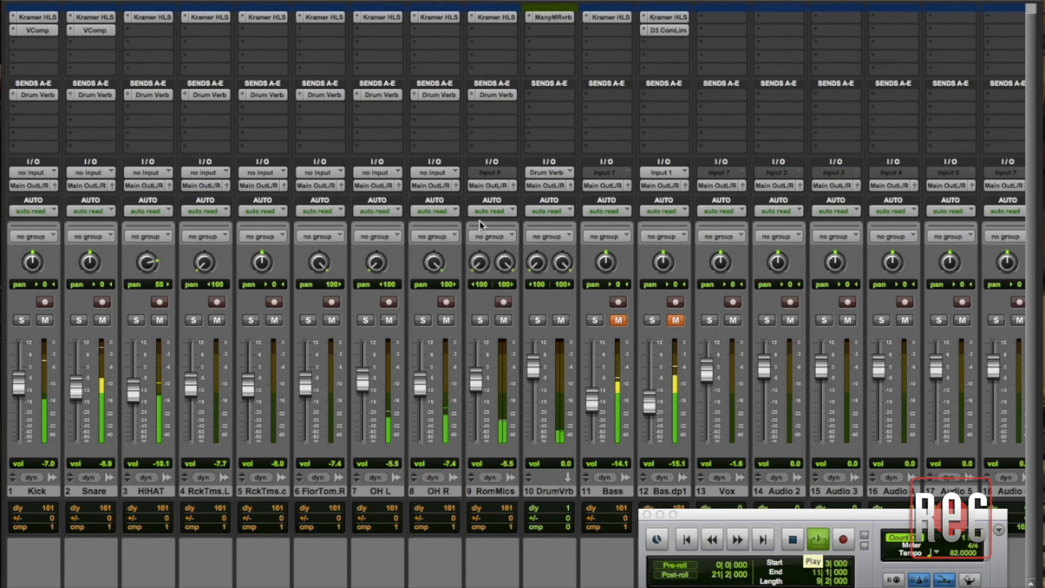
Inspect the Kramer HLS plug-ins on Kick, Snare and HIHAT and the VComp settings on Snare and Kick, and stop playback
left_click(35, 21)
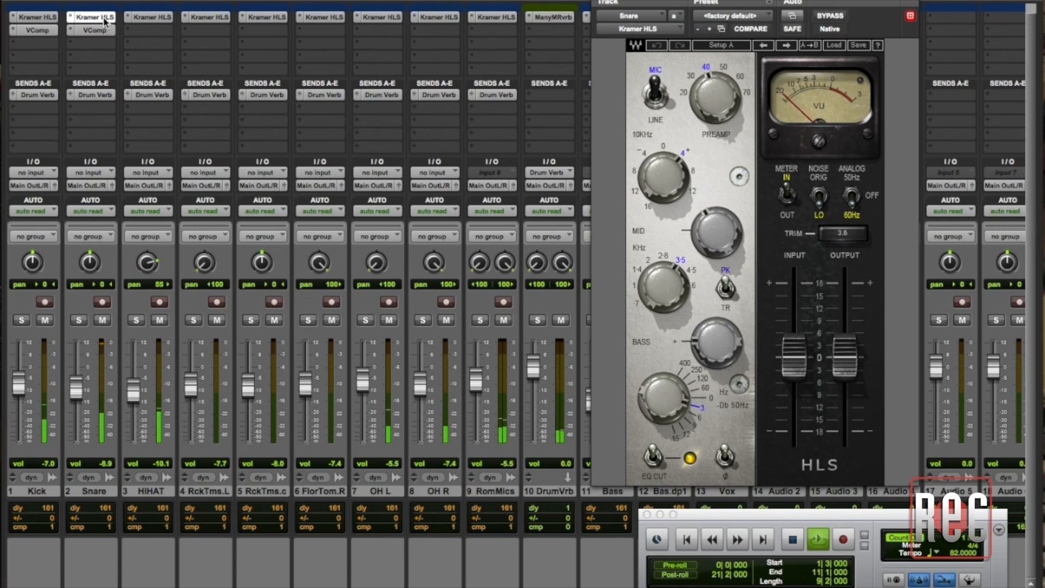
left_click(156, 19)
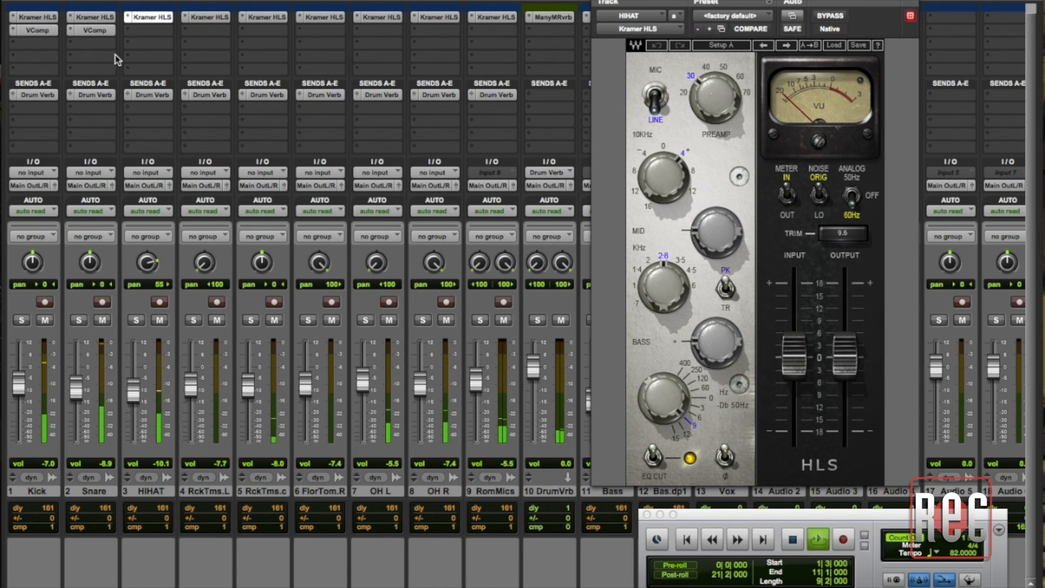
left_click(94, 31)
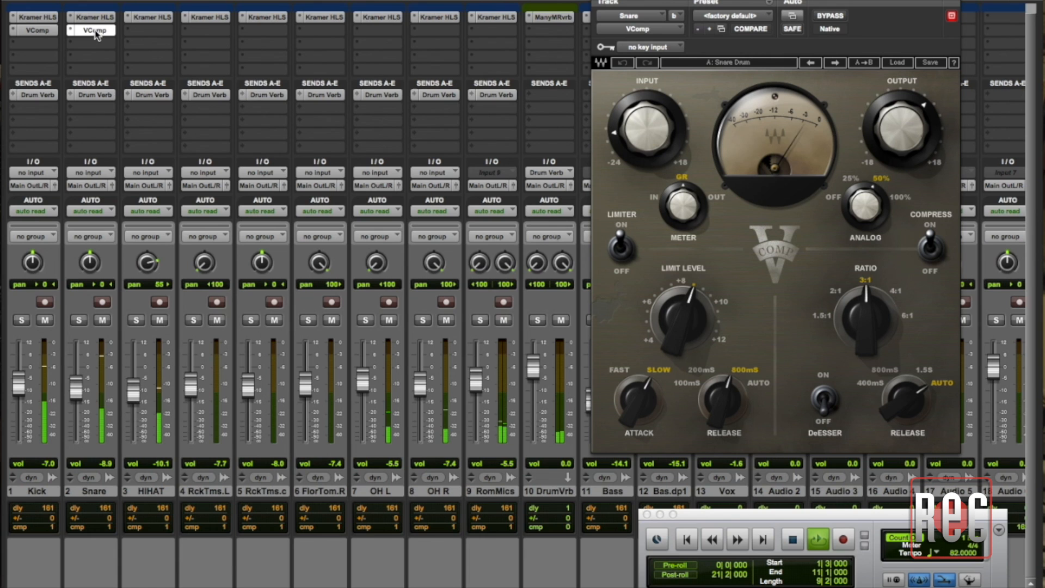
left_click(37, 30)
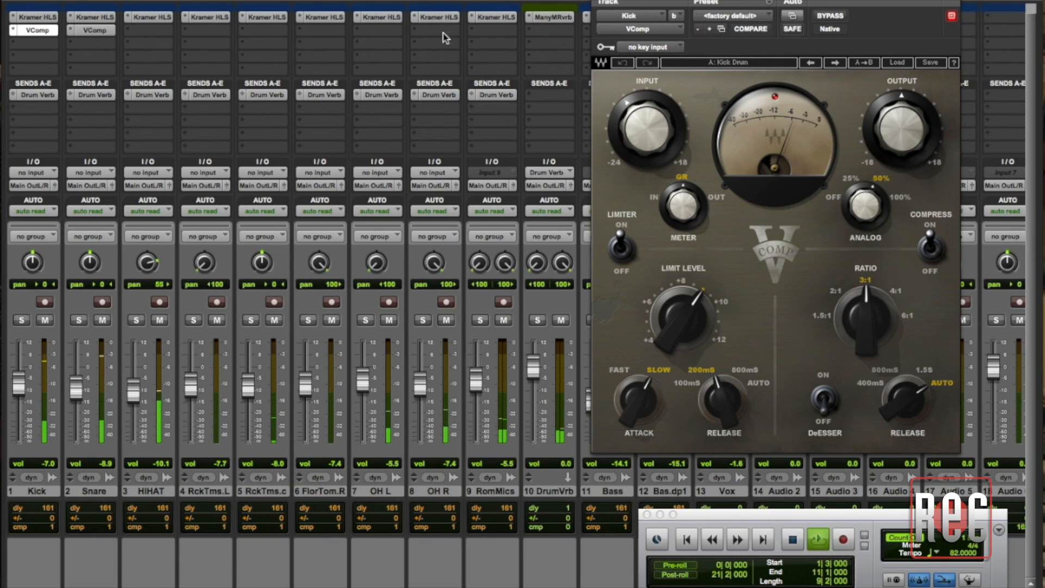
left_click(37, 30)
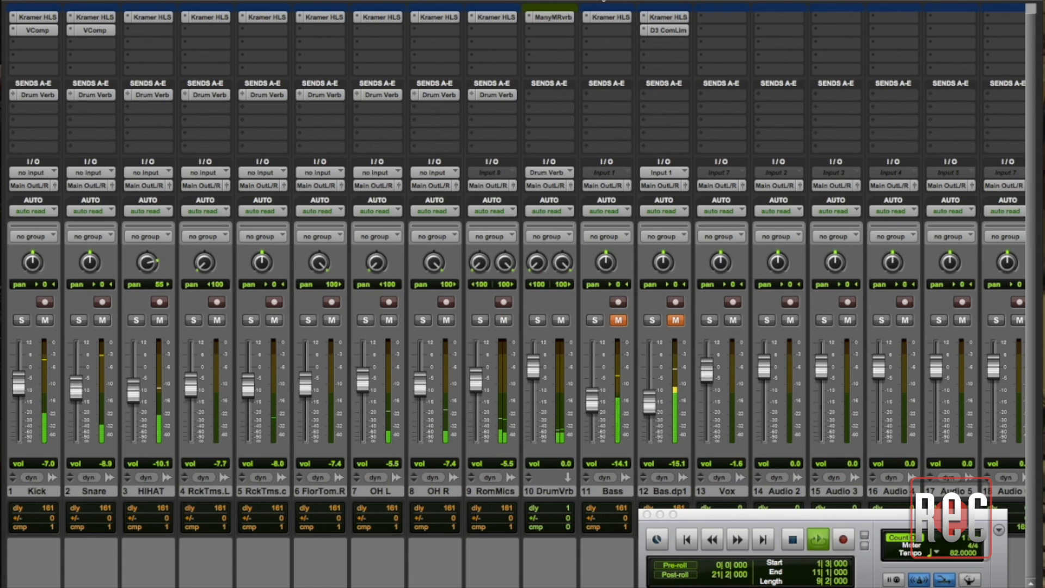
key("space")
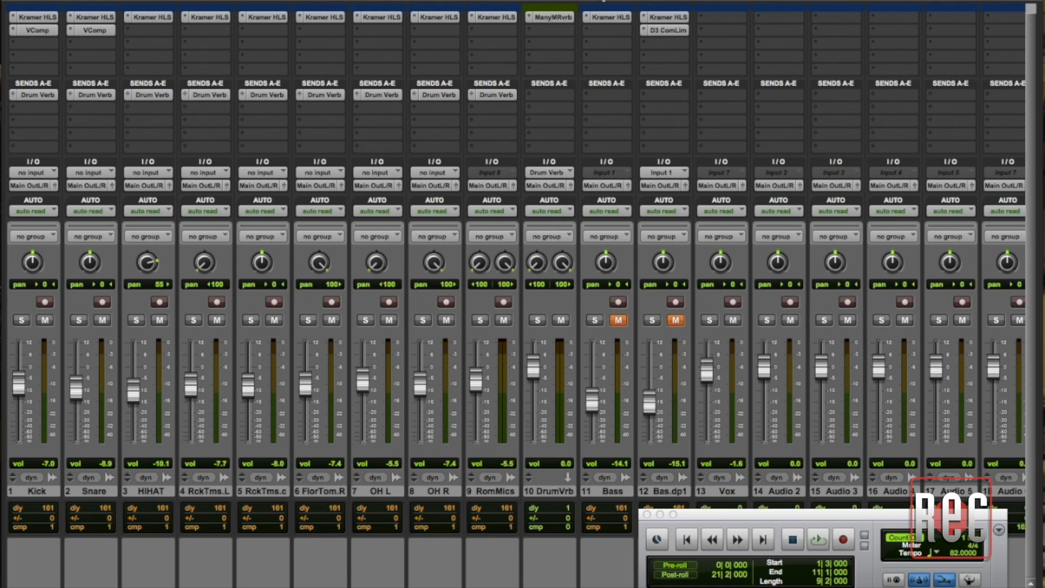
Create one stereo Aux Input track directly after the RomMics track
left_click(494, 492)
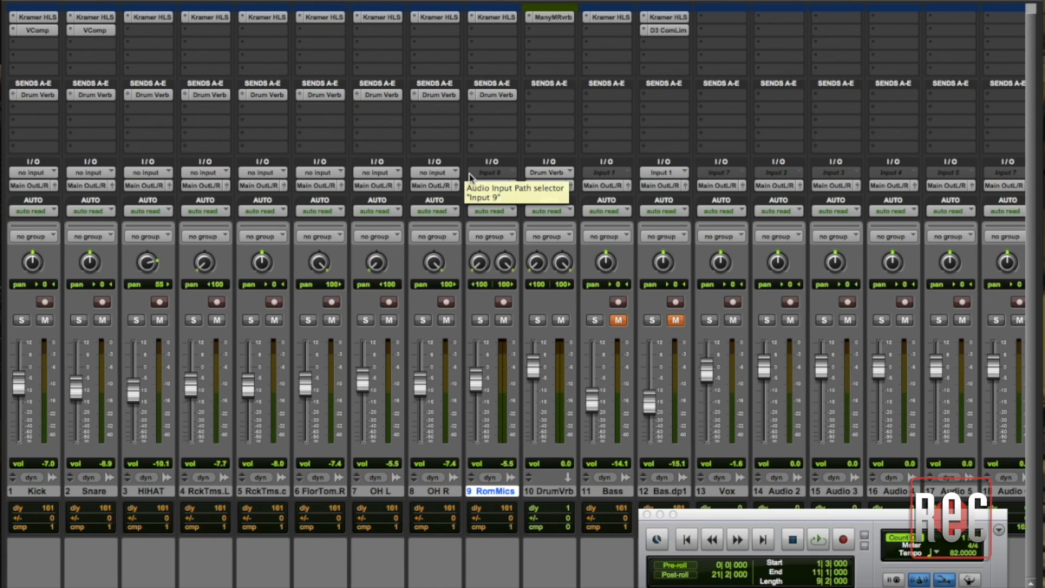
key("super+shift+n")
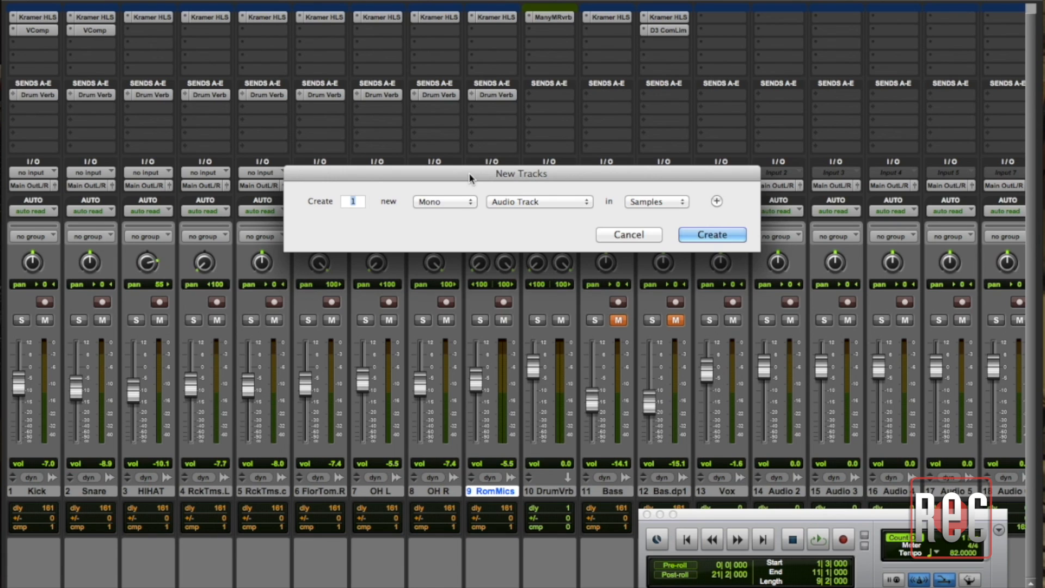
left_click(466, 203)
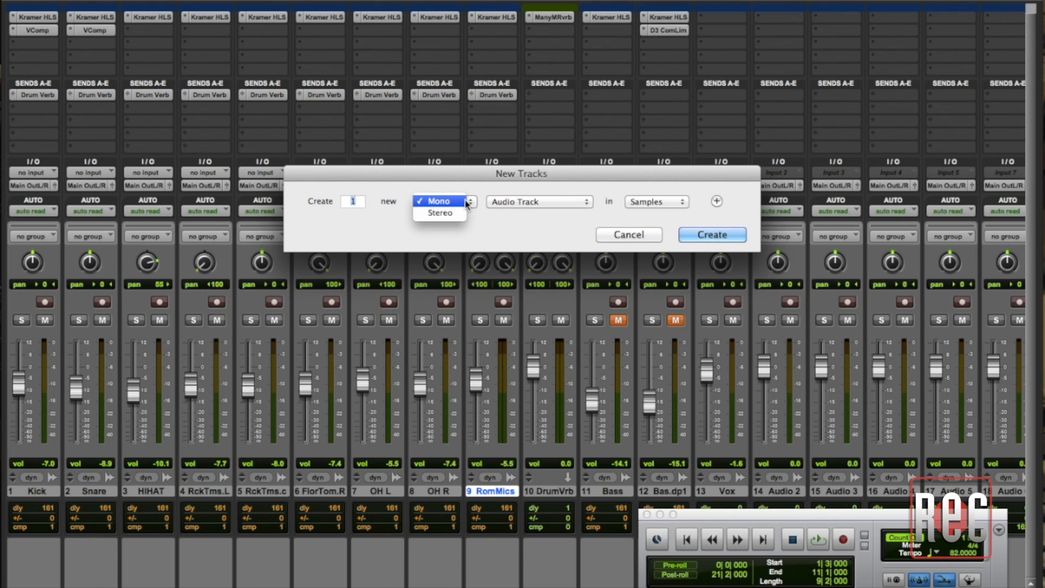
left_click(462, 215)
left_click(536, 203)
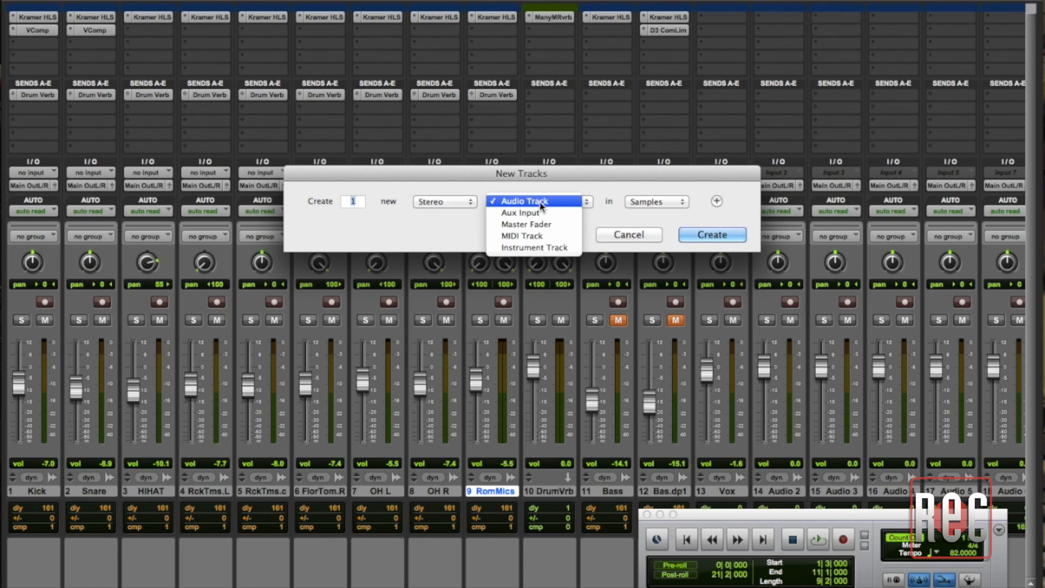
left_click(530, 214)
left_click(690, 238)
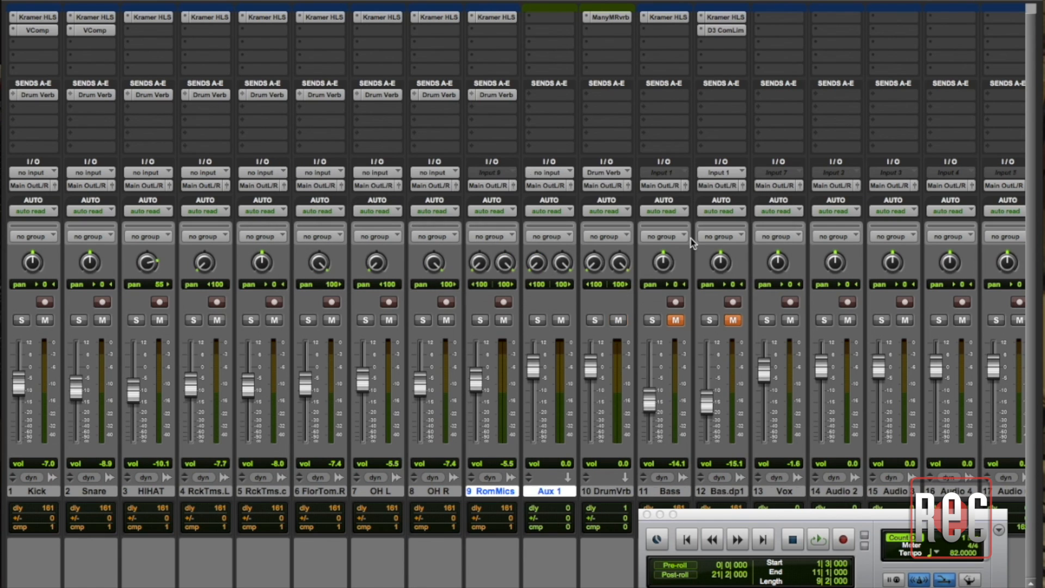
Rename the new aux track as Drums Compressed
double_click(547, 492)
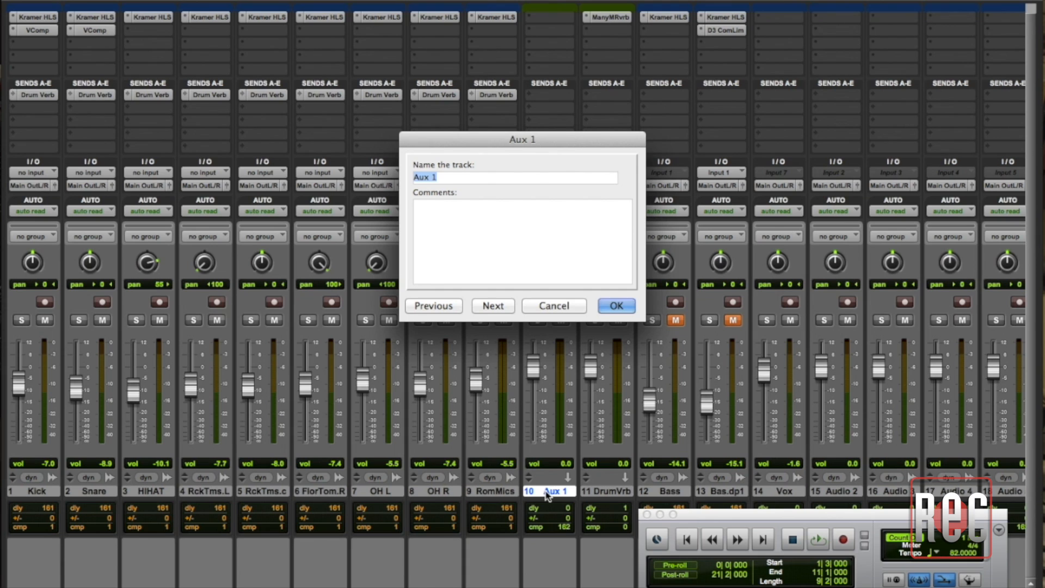
type("Drums Compressed")
left_click(626, 308)
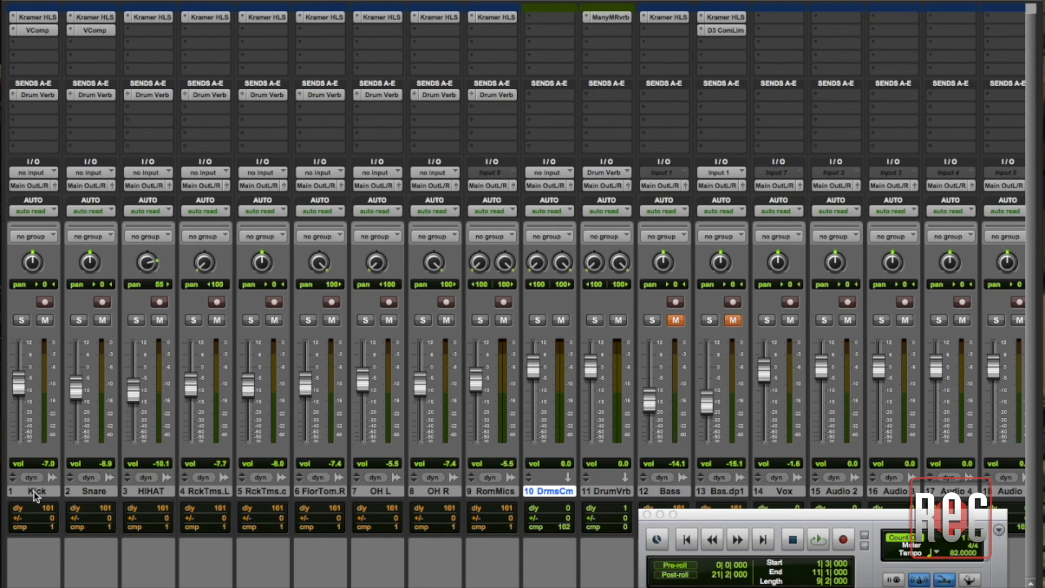
Select the tracks from Kick to RomMics and assign send B on all of them to the Drums Compressed track
left_click(34, 491)
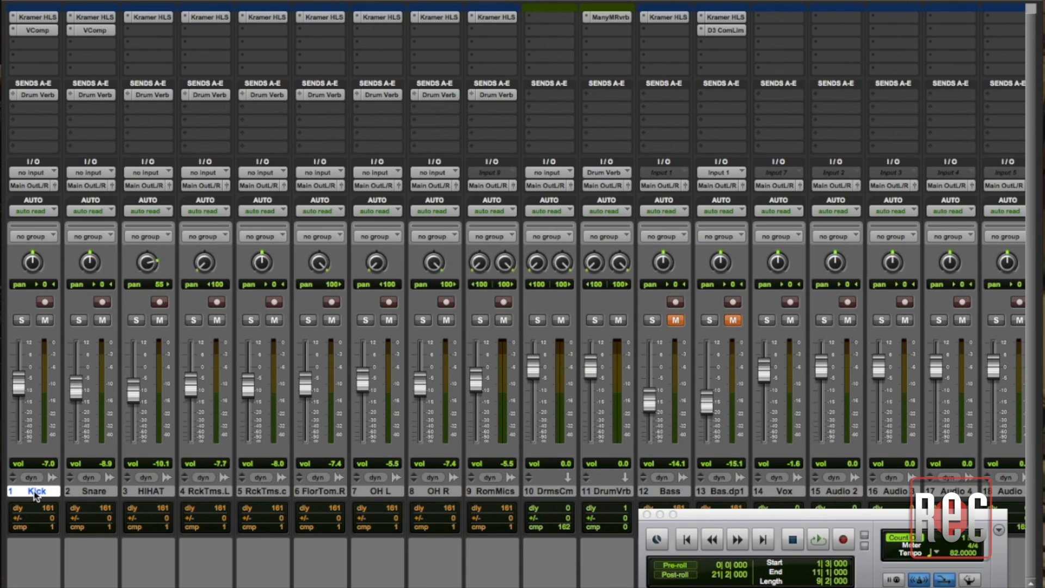
left_click(510, 492, "shift")
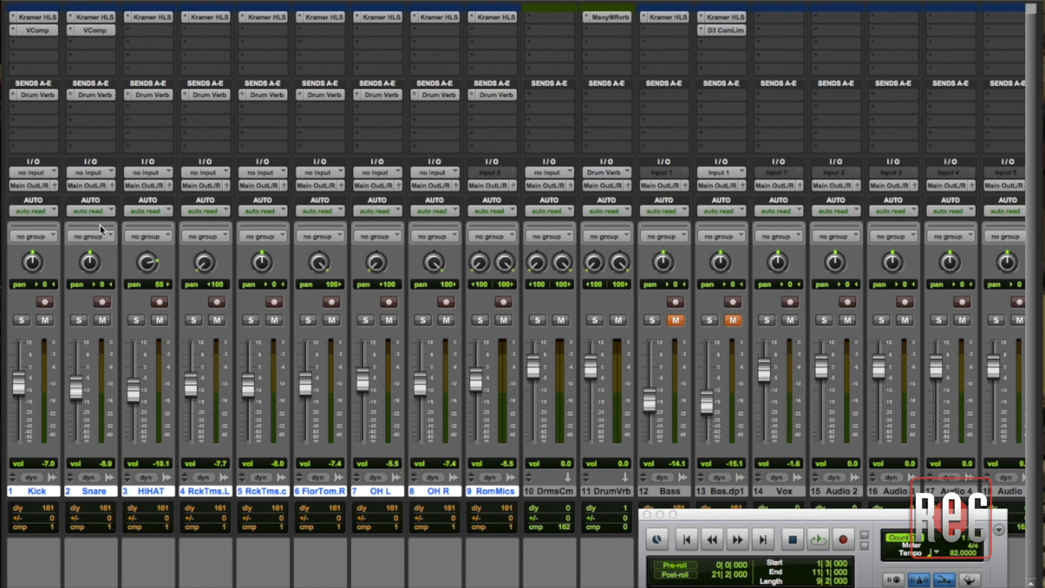
left_click(17, 112)
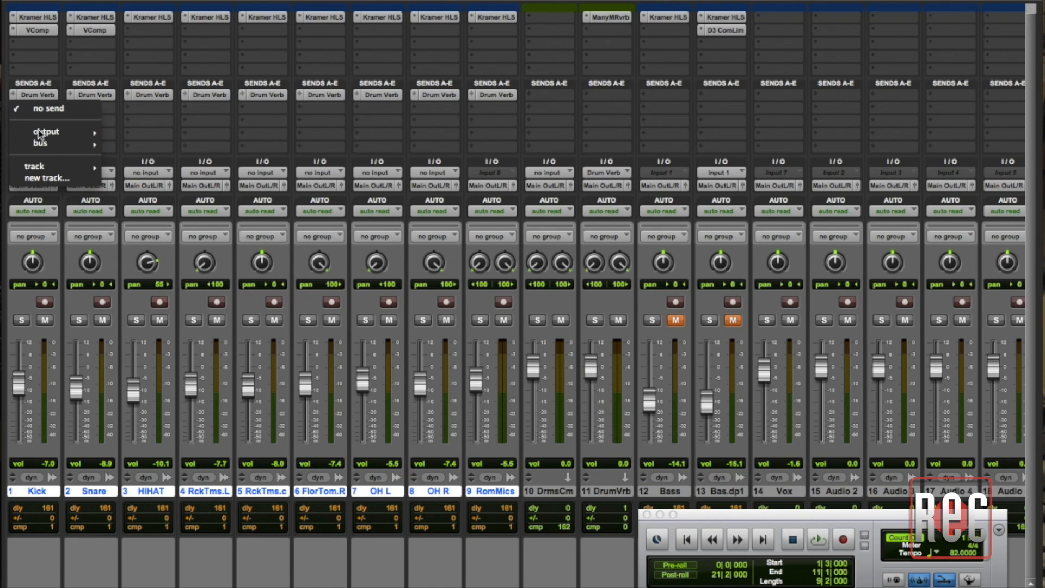
mouse_move(53, 166)
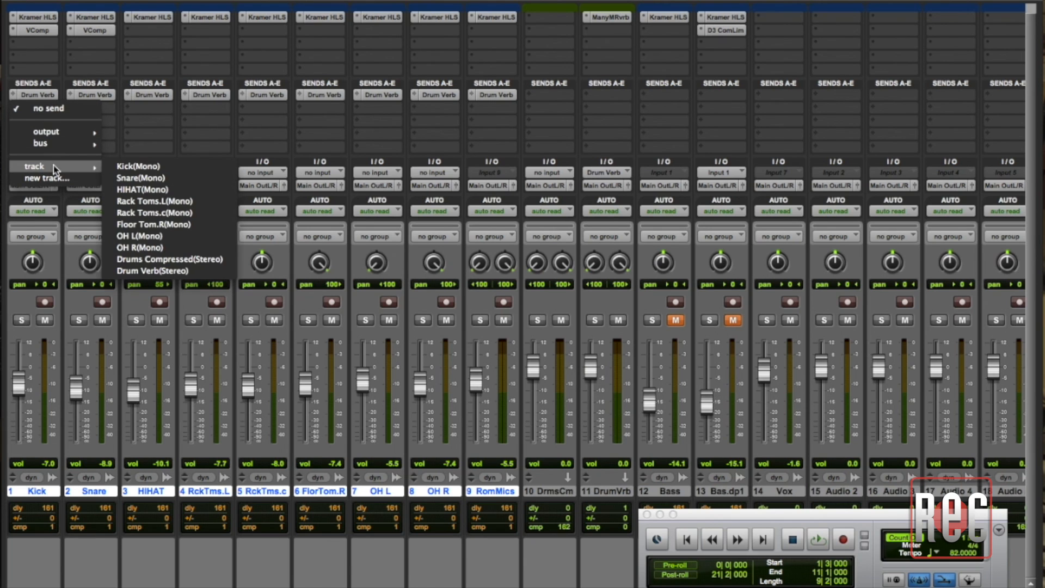
left_click(190, 259, "alt+shift")
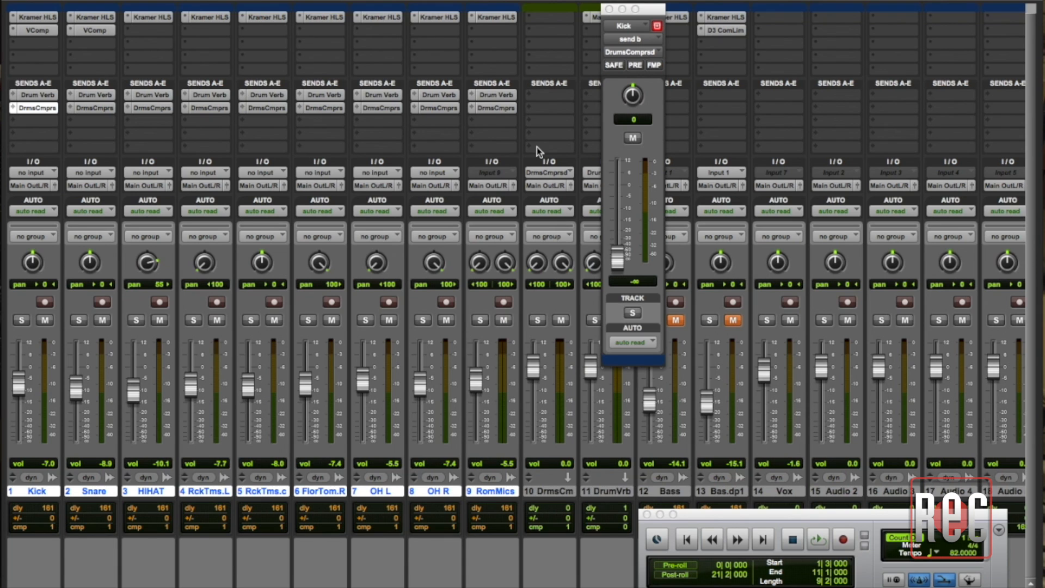
Set the drum tracks' send B to follow main pan and pre-fader, and raise the Kick send level to -6.4 dB
left_click(653, 65)
left_click(636, 66)
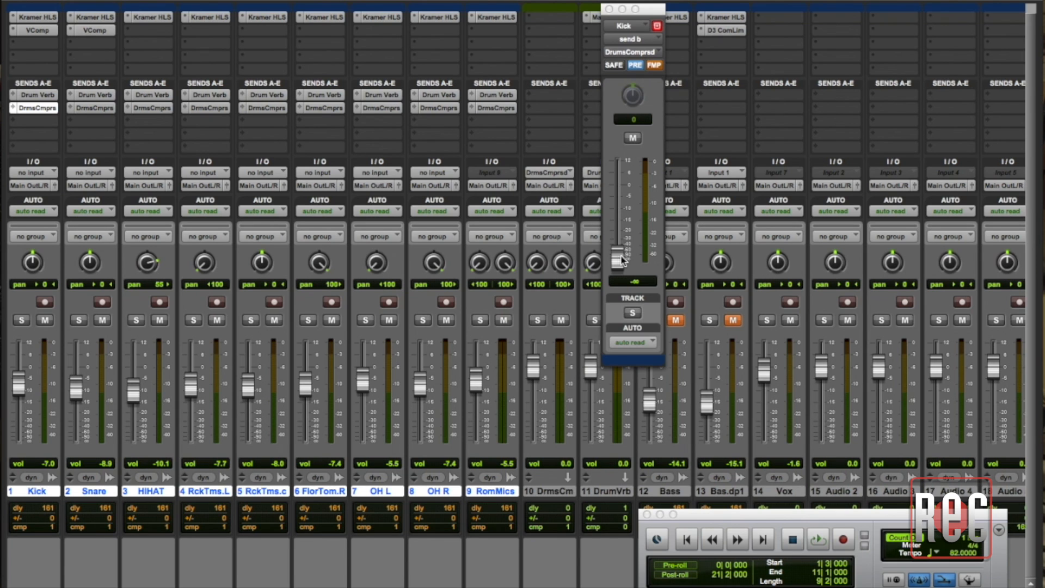
left_click_drag(622, 259, 618, 195)
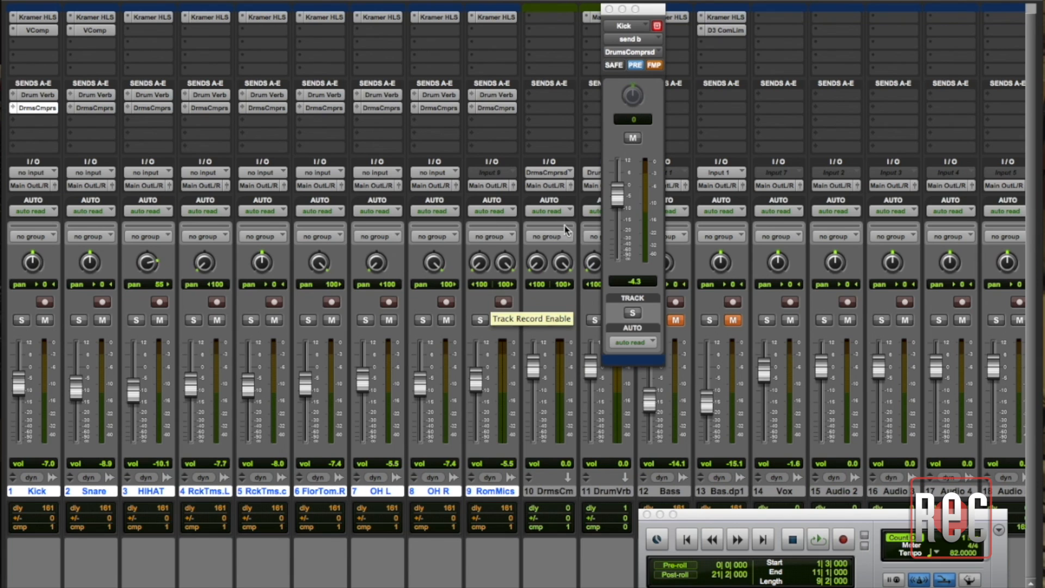
mouse_move(619, 198)
left_mouse_down()
mouse_move(619, 254)
mouse_move(621, 206)
left_mouse_up()
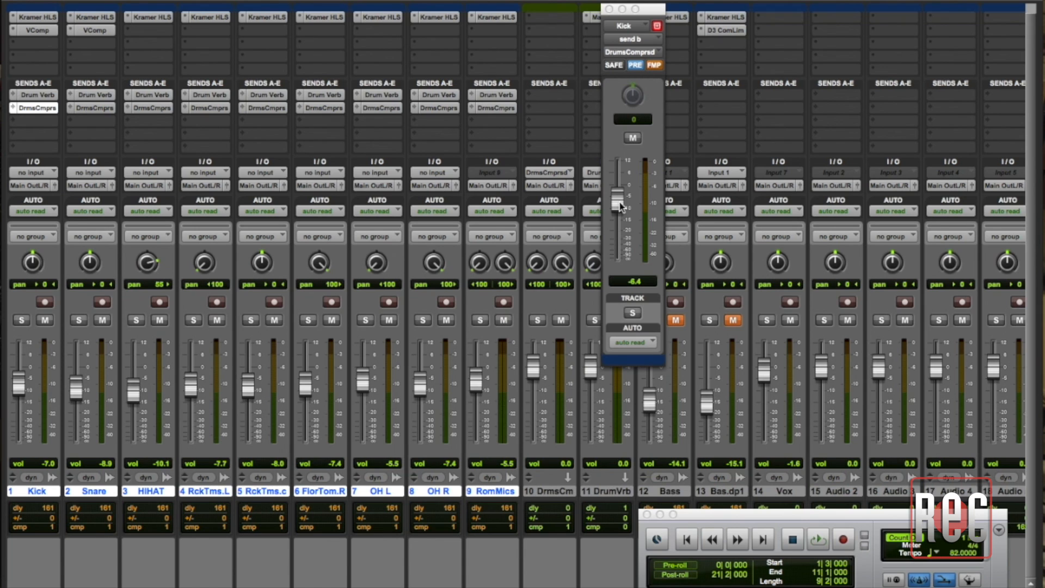
Insert the stereo Kramer PIE dynamics plug-in on the Drums Compressed track and place its window beside the Kick send fader
left_click(532, 21)
mouse_move(604, 40)
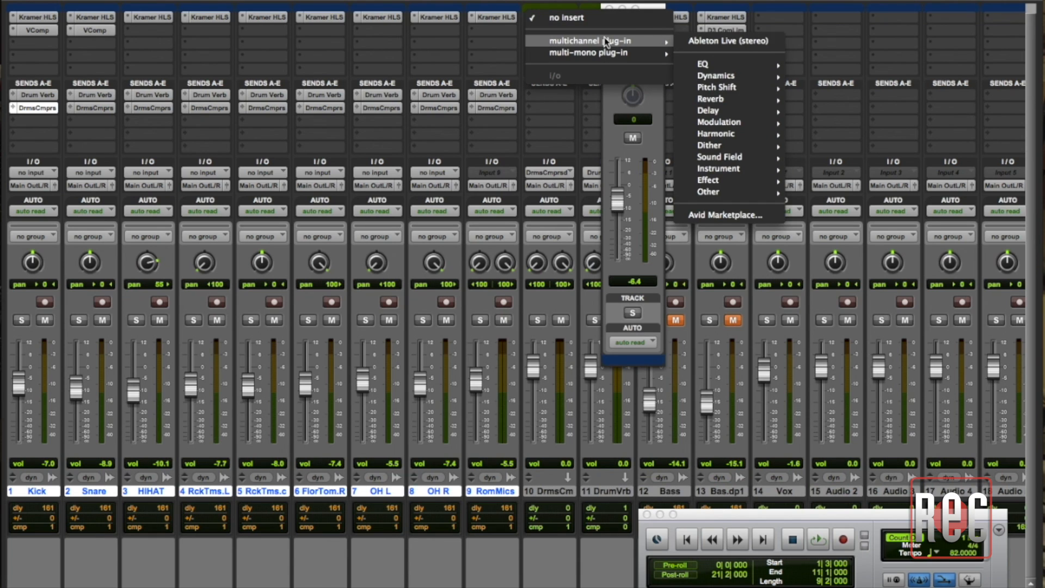
mouse_move(723, 81)
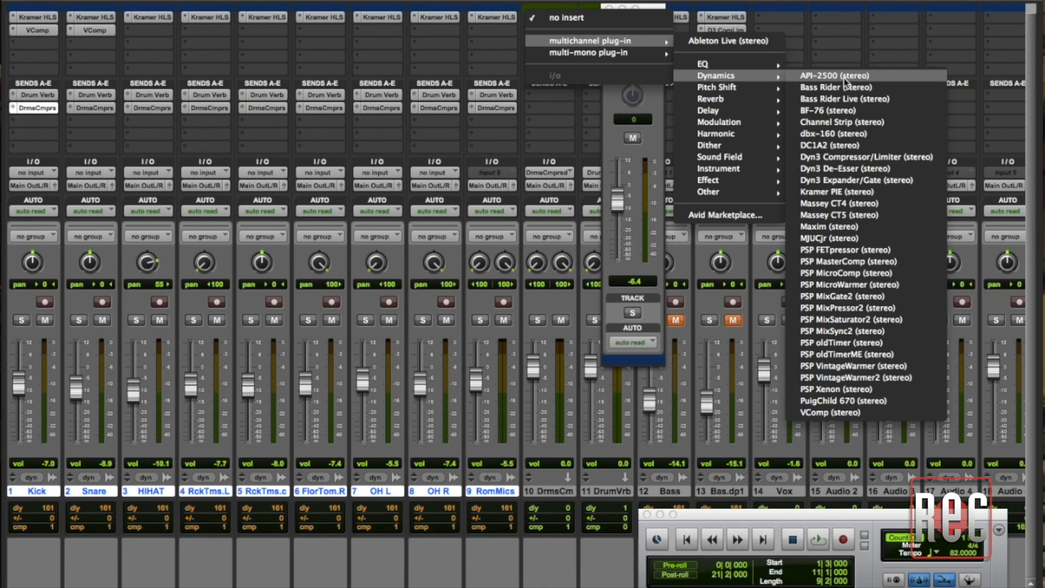
left_click(844, 194)
left_click_drag(700, 3, 776, 0)
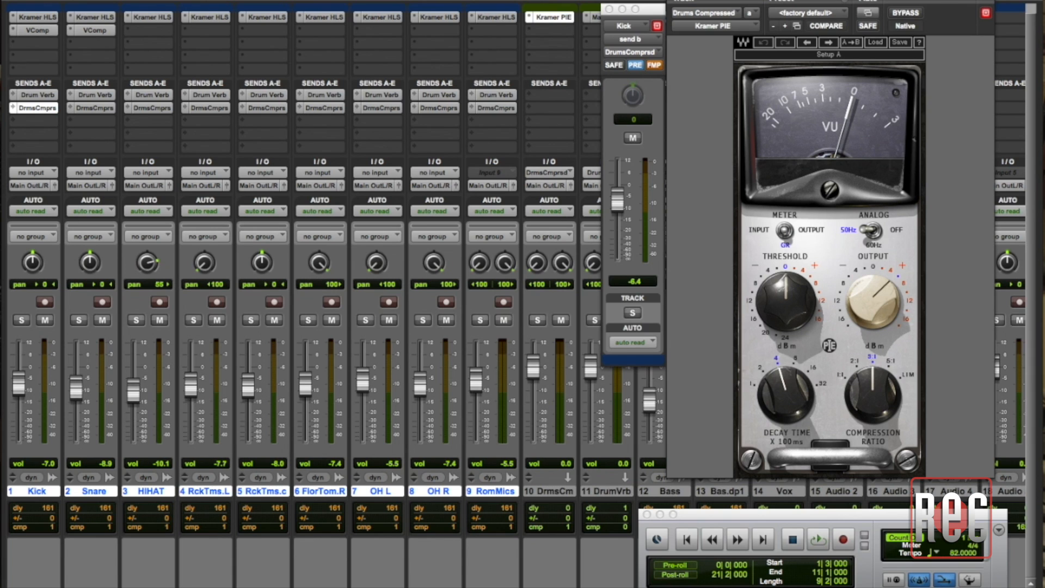
Lower the Kramer PIE threshold to -22 dBm
mouse_move(793, 293)
left_click_drag(793, 293, 793, 336)
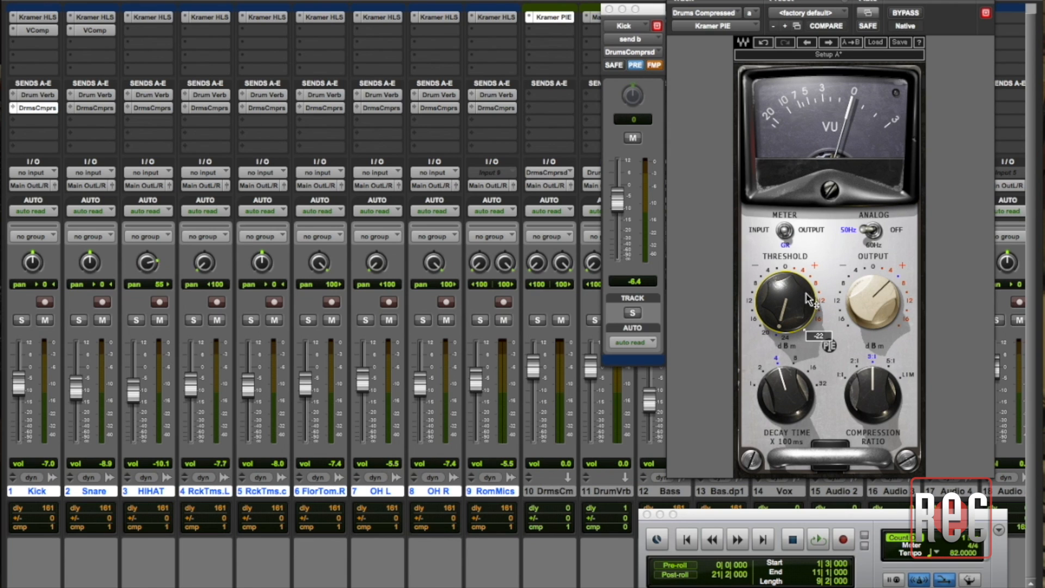
mouse_move(783, 308)
Solo the Drums Compressed track and adjust the Kick send level to -4.9 dB during playback
left_click(537, 320)
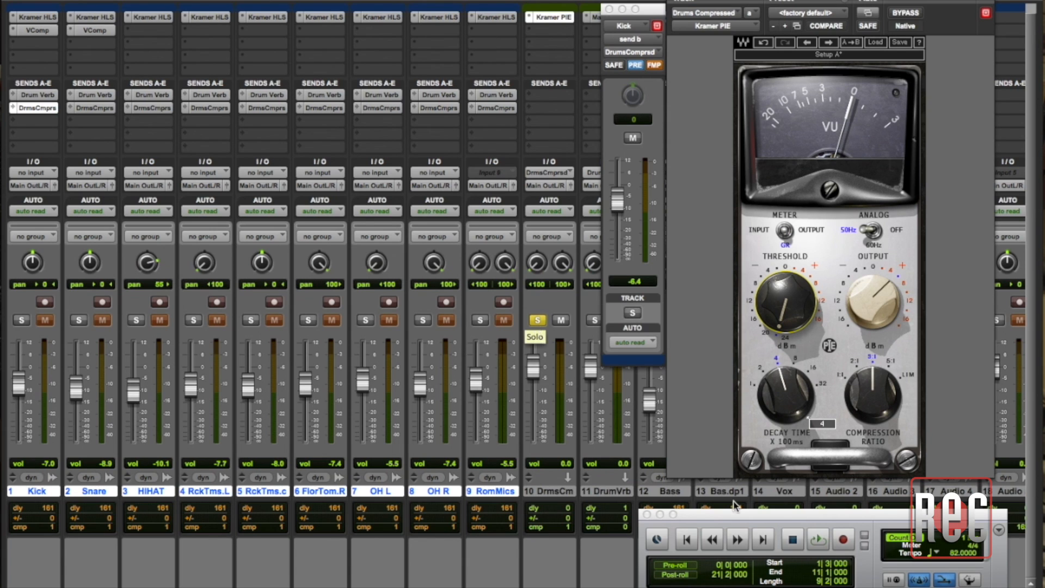
left_click(818, 539)
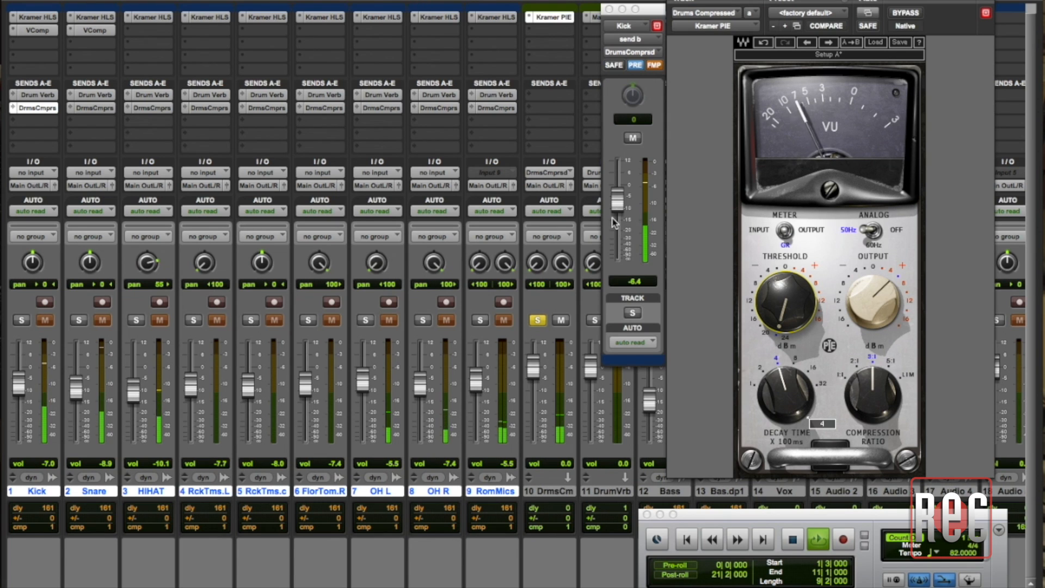
left_click_drag(616, 208, 614, 207)
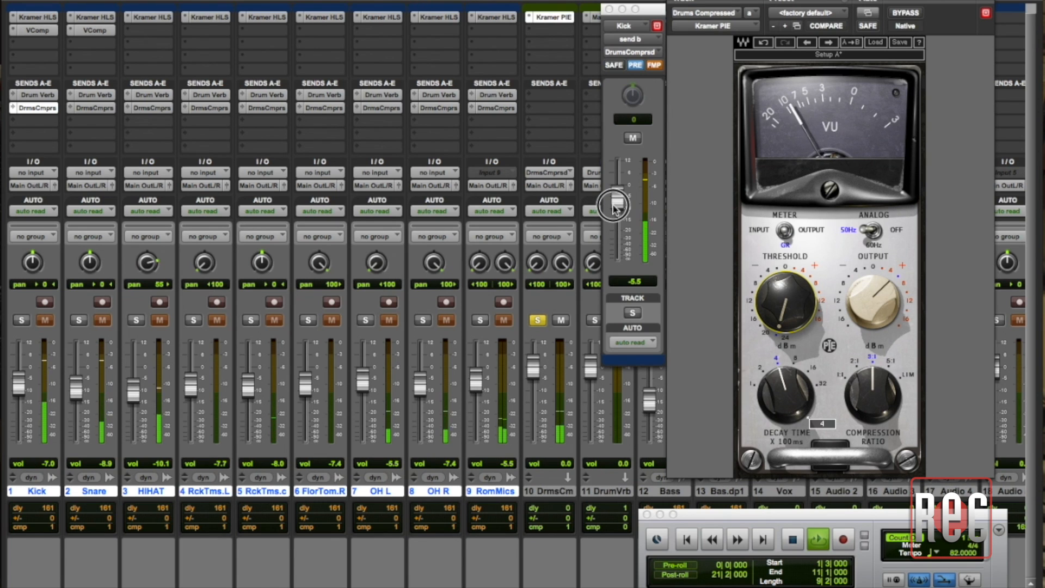
left_click_drag(614, 208, 614, 206)
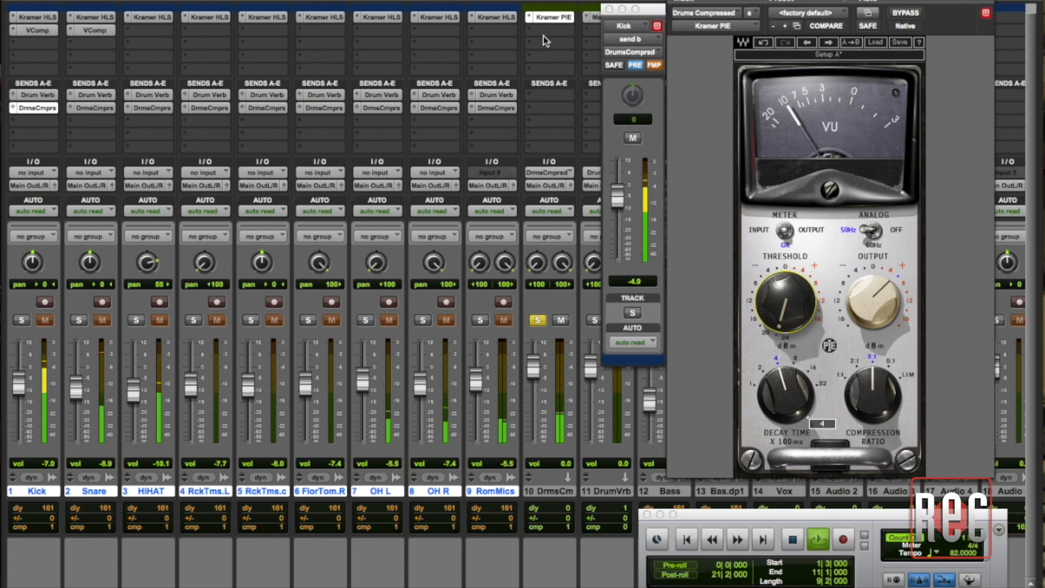
Switch the send window to the Snare track and set its send B level to -3.4 dB
left_click(631, 27)
left_click(634, 38)
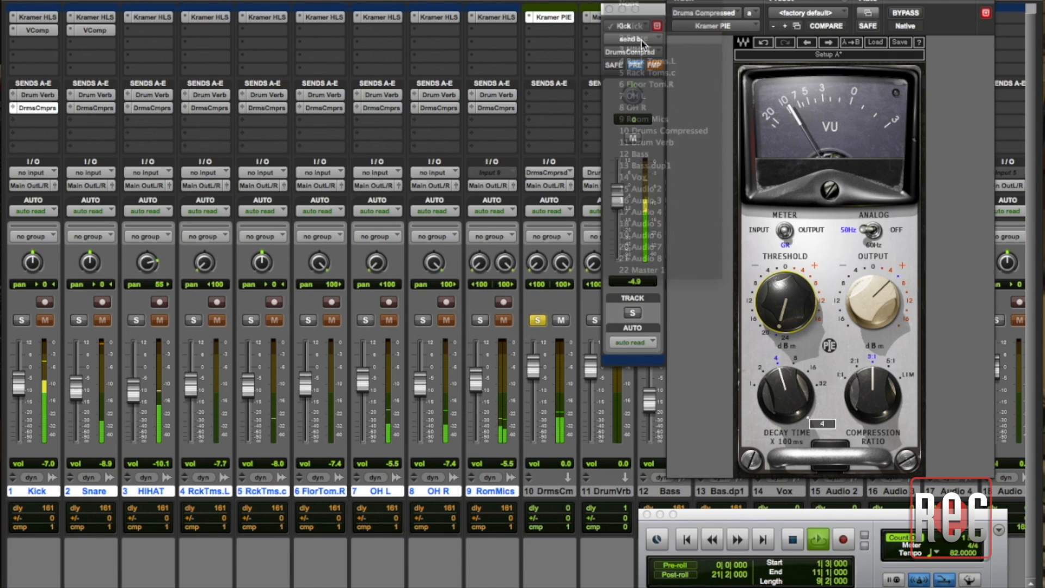
left_click_drag(618, 261, 619, 184)
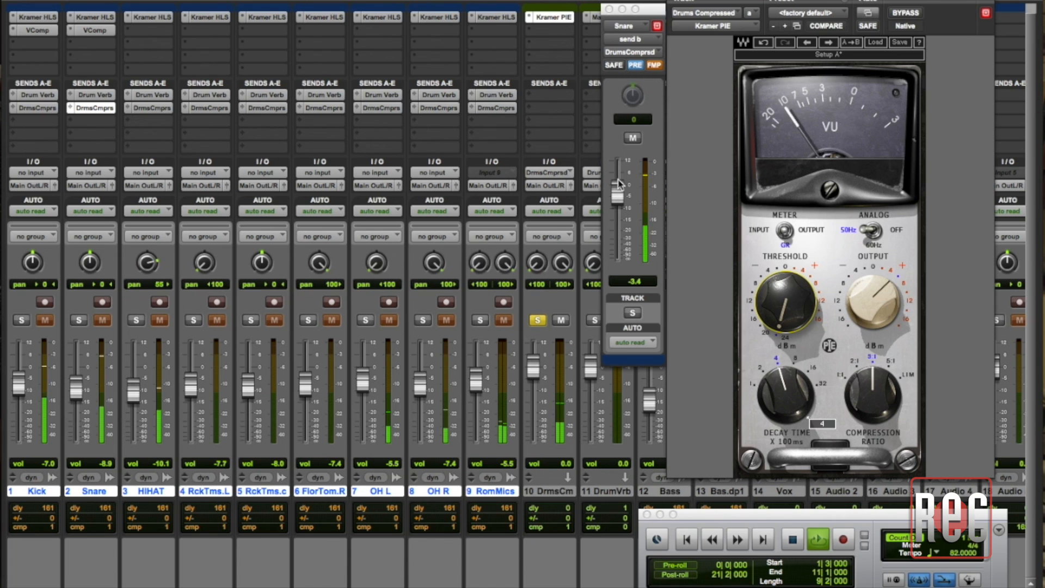
Show the HIHAT track's send B and set its level to -1.2 dB
left_click(641, 28)
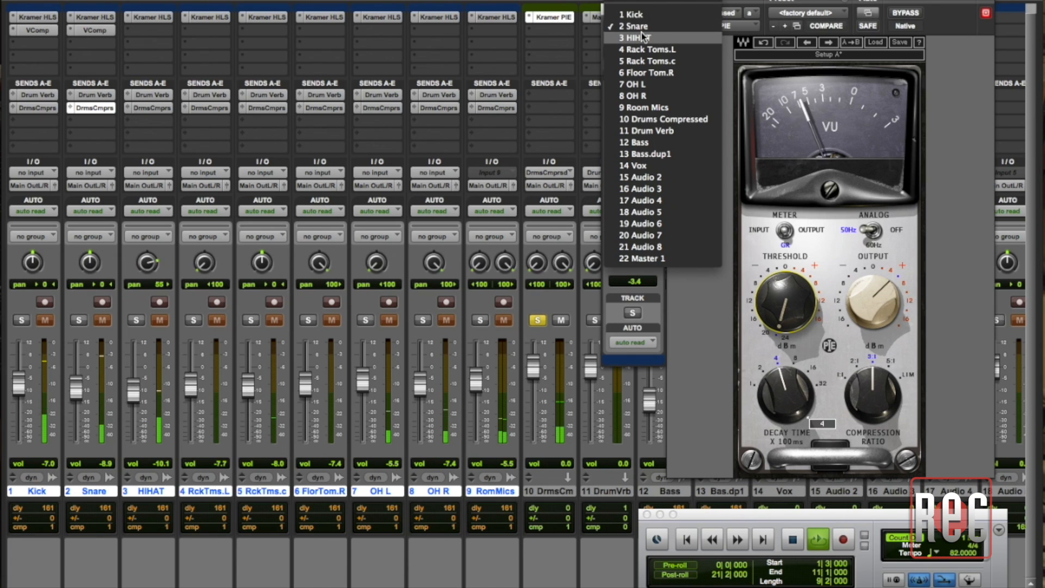
left_click(641, 36)
left_click_drag(618, 262, 619, 188)
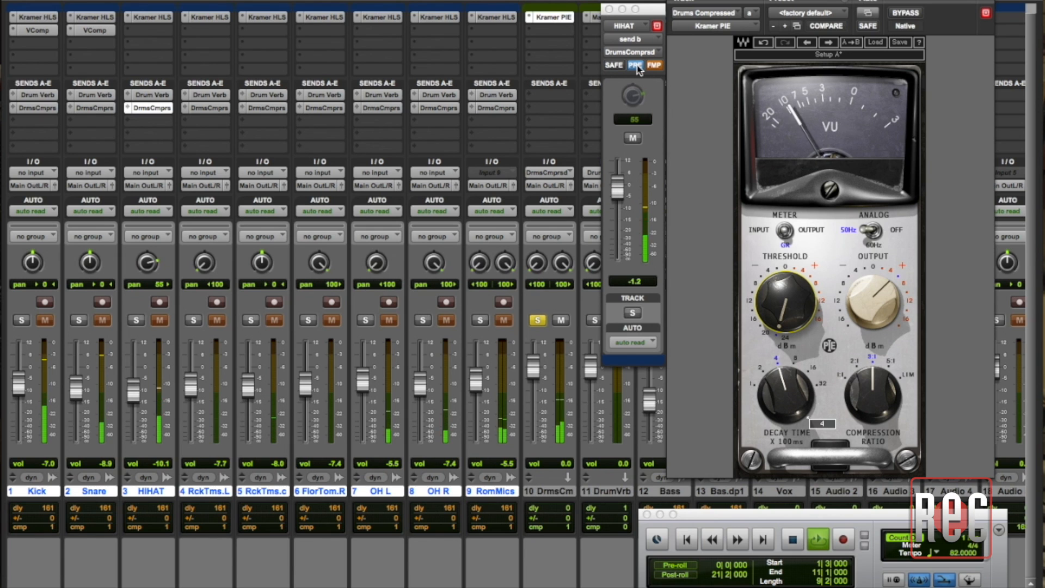
Show the Rack Toms.L track's send B and set its level to -3.1 dB
left_click(640, 22)
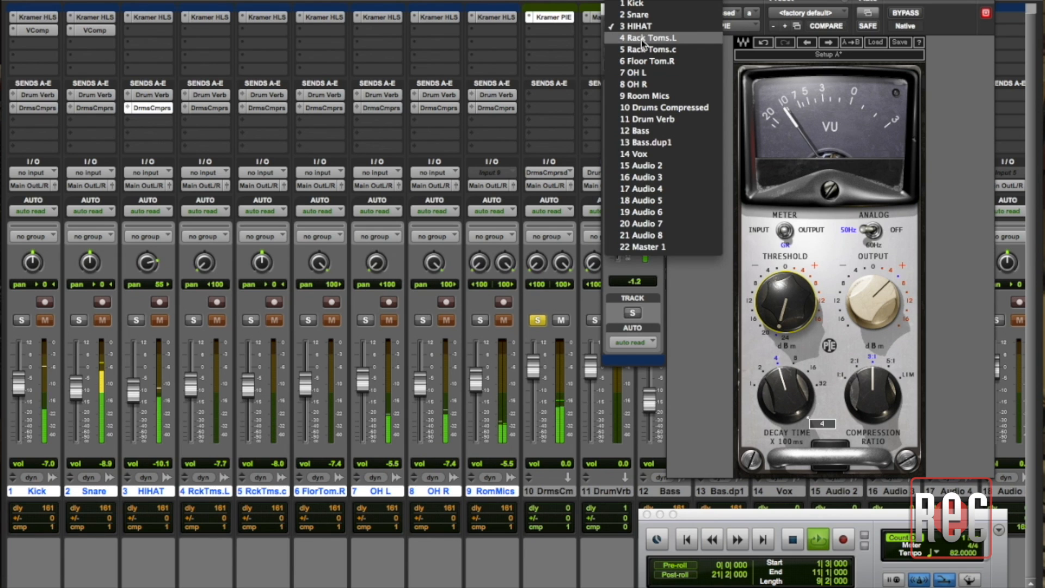
left_click(641, 38)
left_click_drag(618, 259, 617, 192)
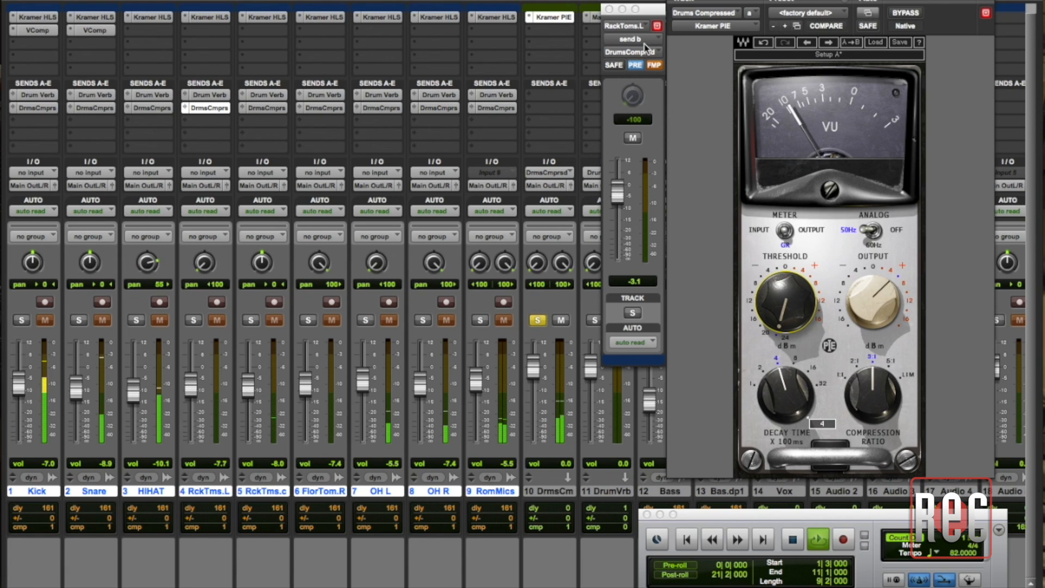
Set the send B levels of the tom tracks to -2.8 dB for Rack Toms.c and -4.9 dB for Floor Tom.R
left_click(641, 24)
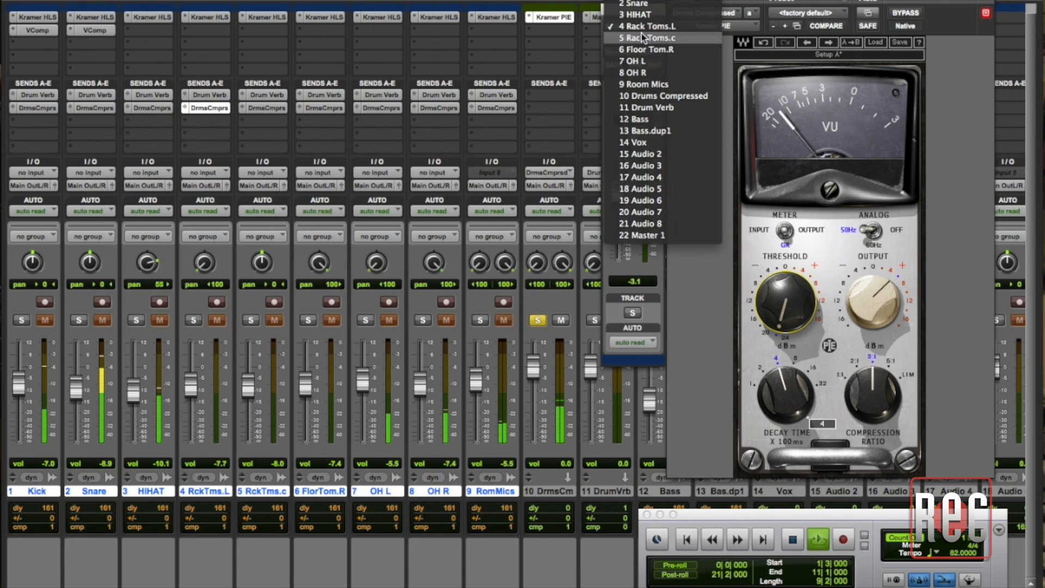
left_click(641, 37)
left_click_drag(623, 259, 623, 191)
left_click(624, 27)
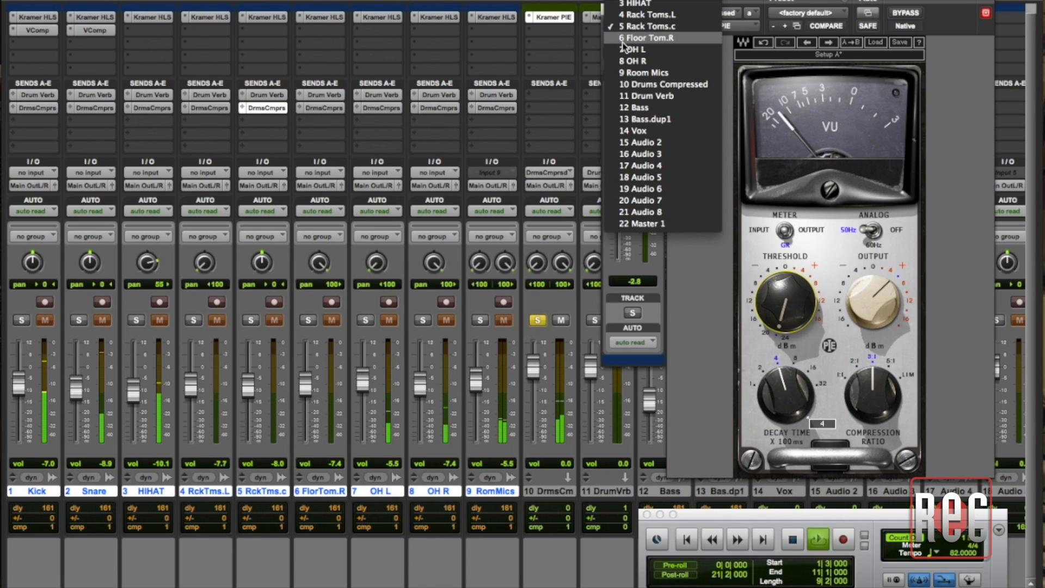
left_click(641, 38)
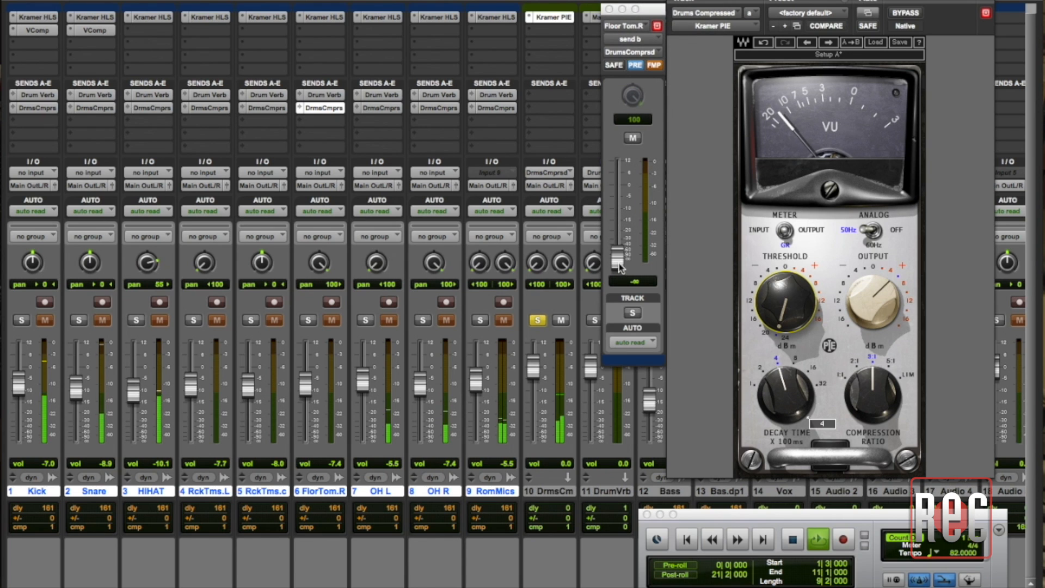
left_click_drag(620, 265, 617, 204)
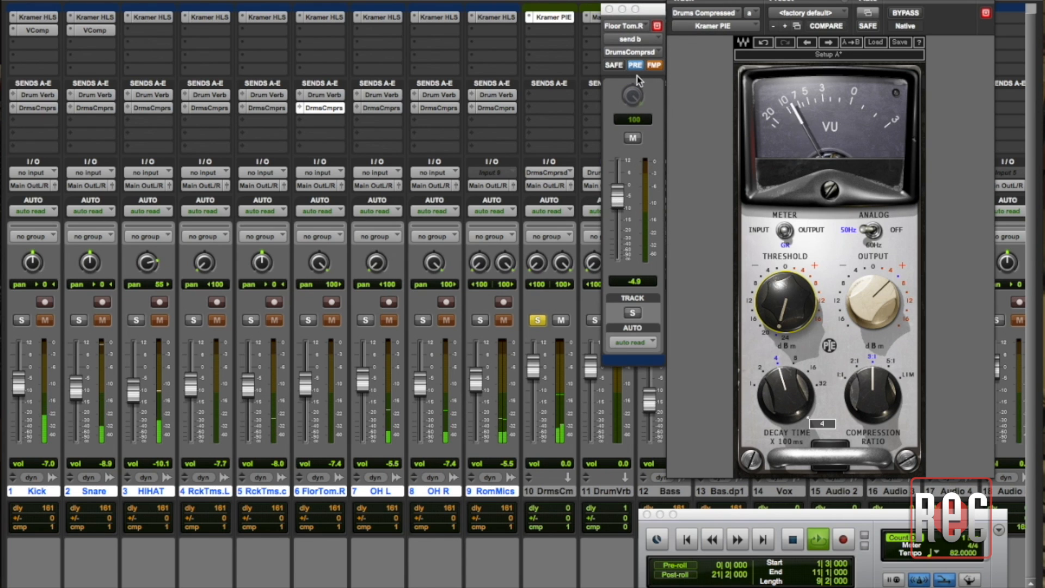
Set the send B levels of the overhead tracks to -1.0 dB for OH L and 0.0 dB for OH R
left_click(631, 27)
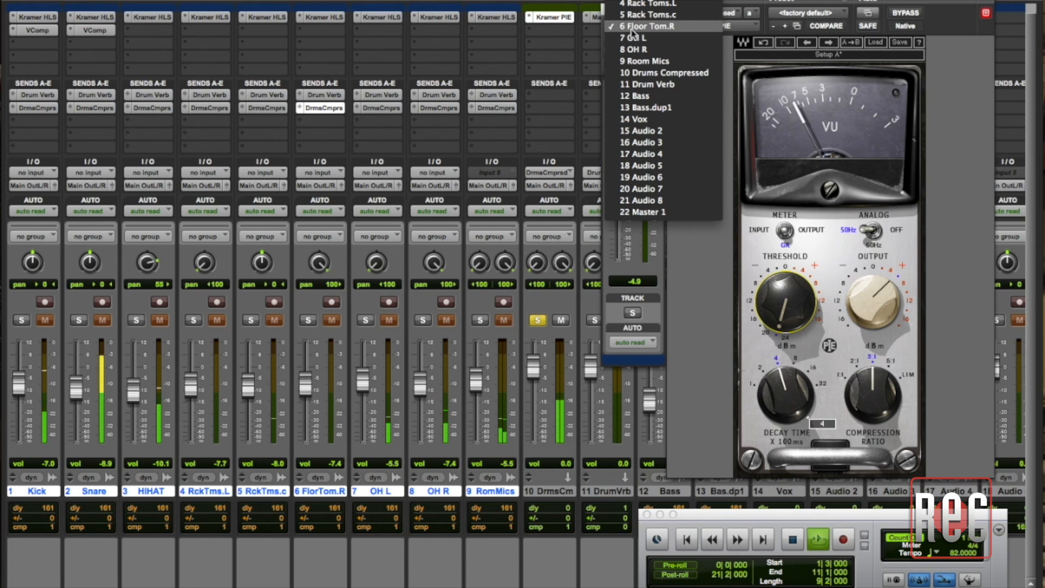
left_click(634, 38)
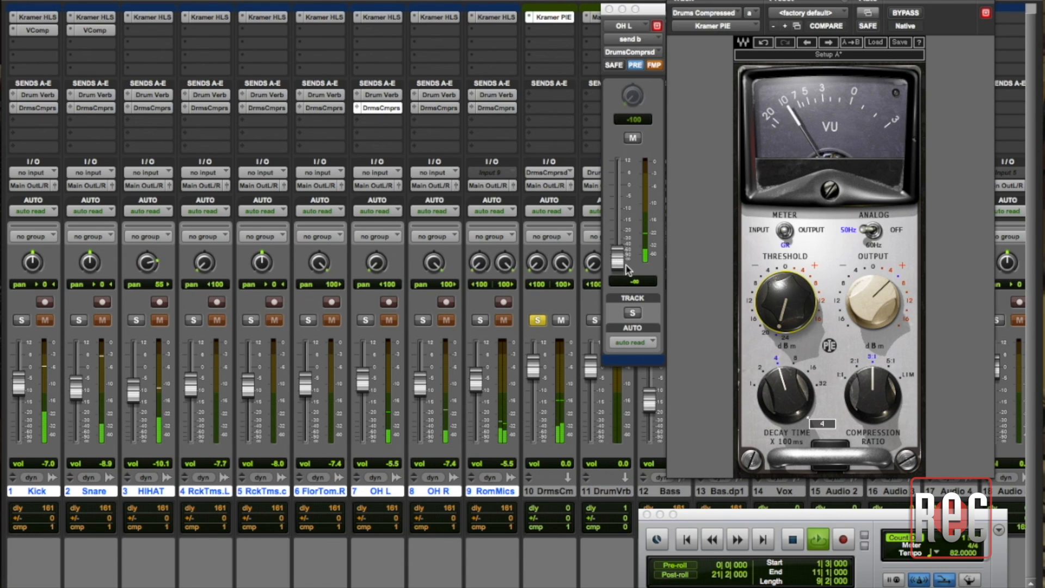
left_click_drag(620, 265, 613, 189)
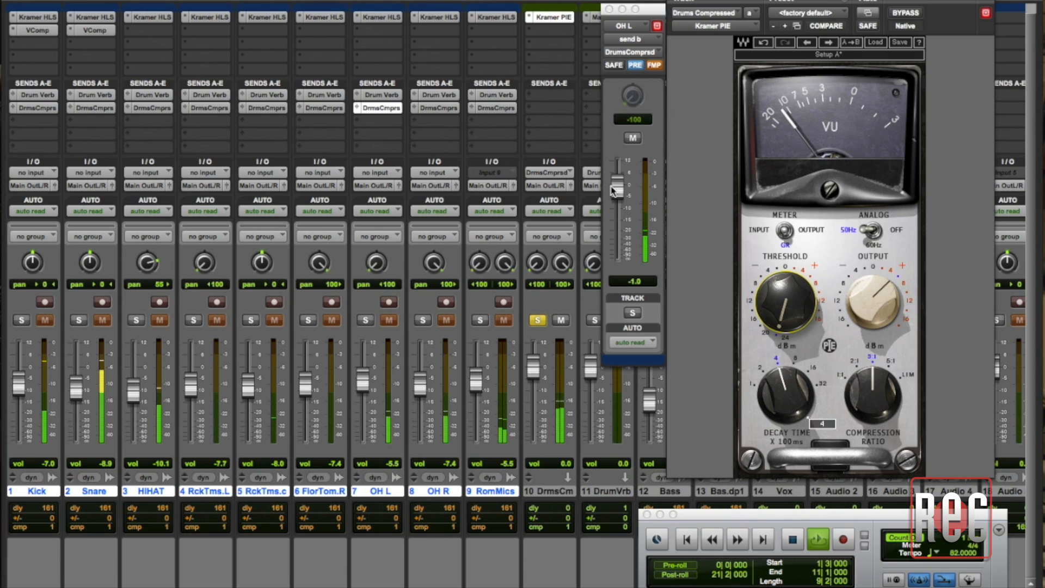
left_click(626, 25)
left_click(629, 39)
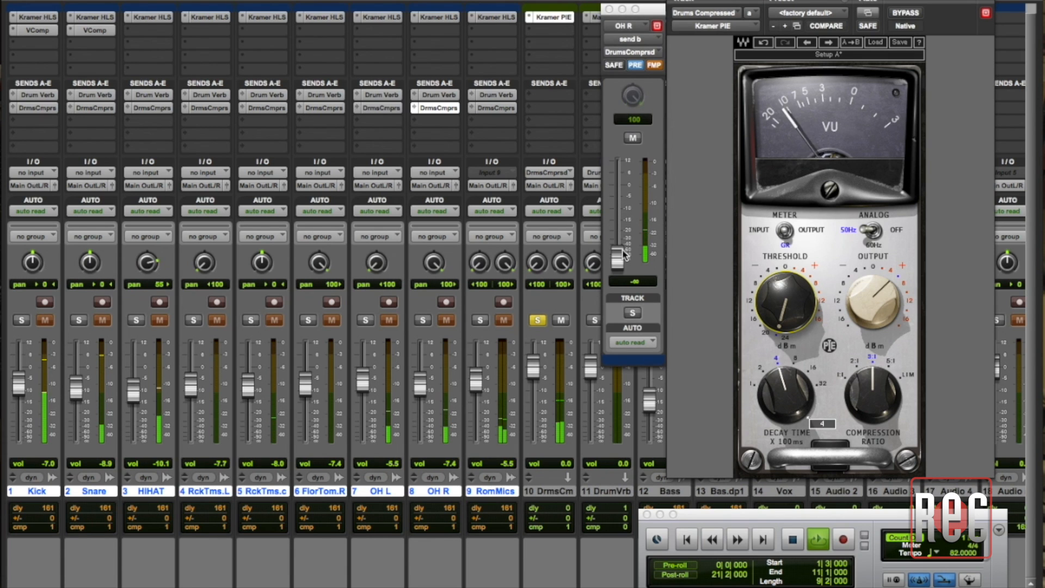
left_click_drag(624, 262, 621, 188)
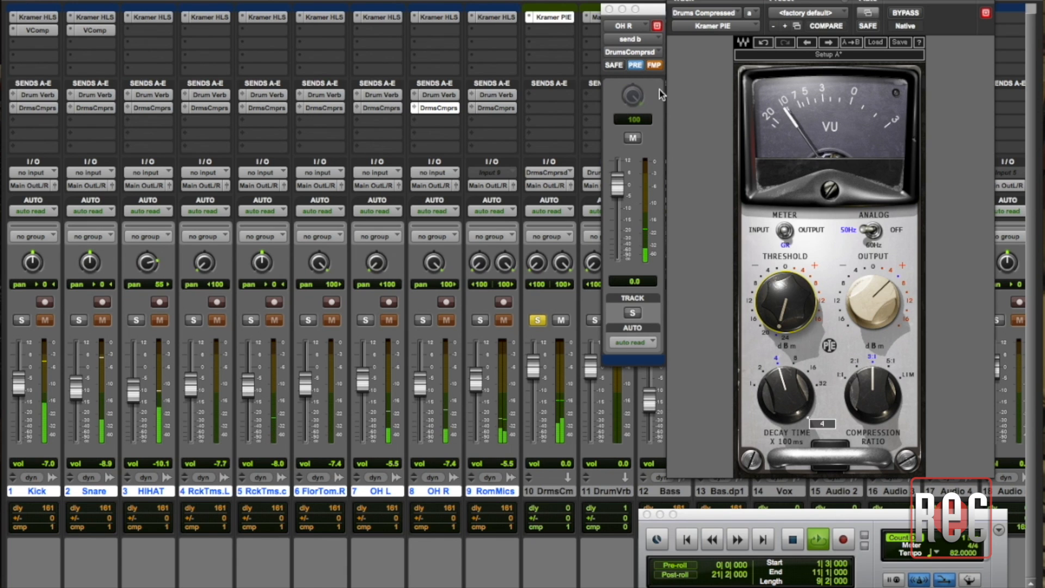
Set the Room Mics send B level to +3.2 dB, close the send window, and set the Room Mics track volume to -4.9 dB
left_click(646, 24)
left_click(645, 39)
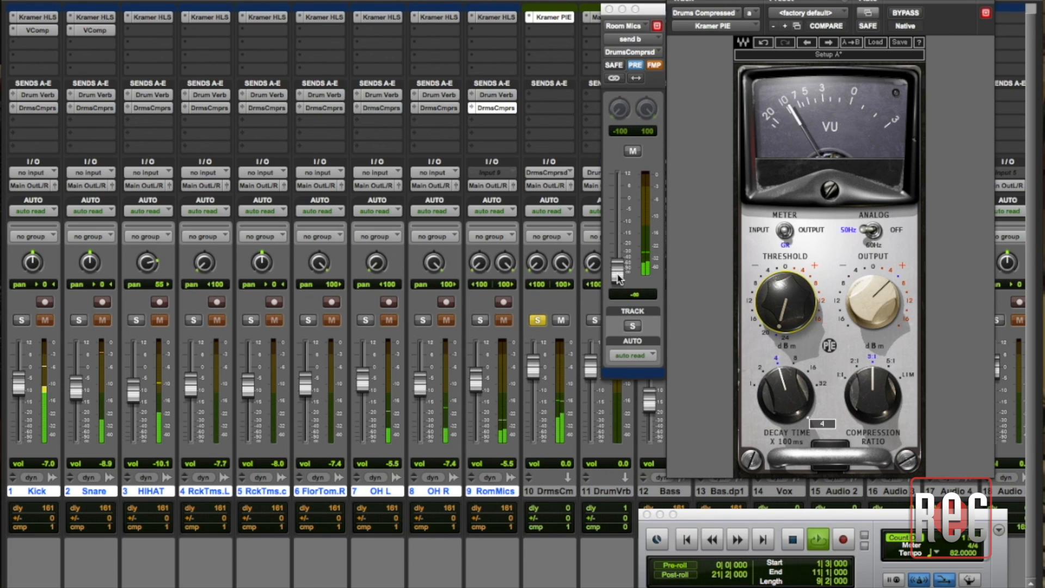
left_click_drag(618, 277, 620, 199)
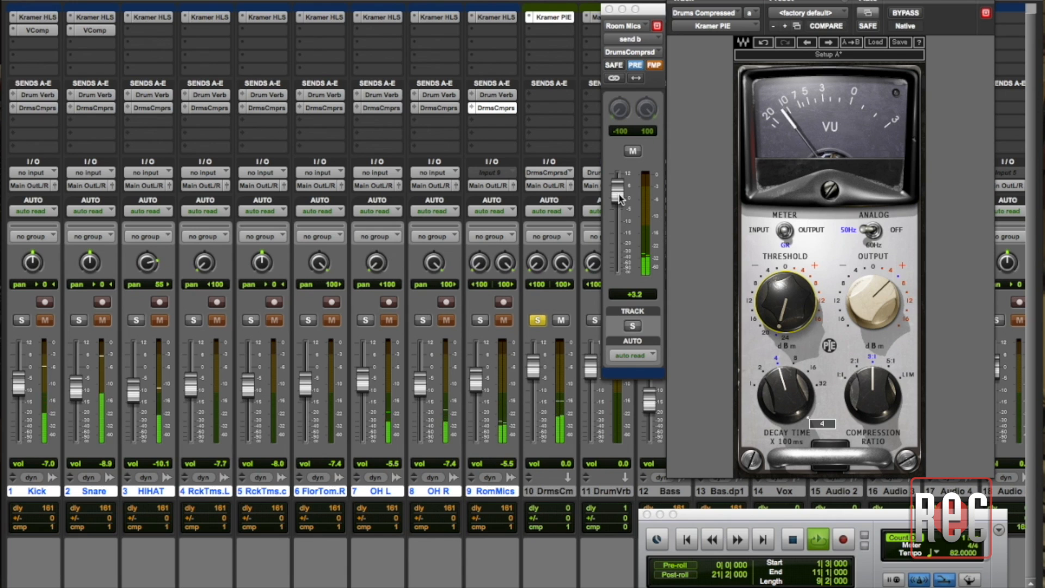
left_click(610, 10)
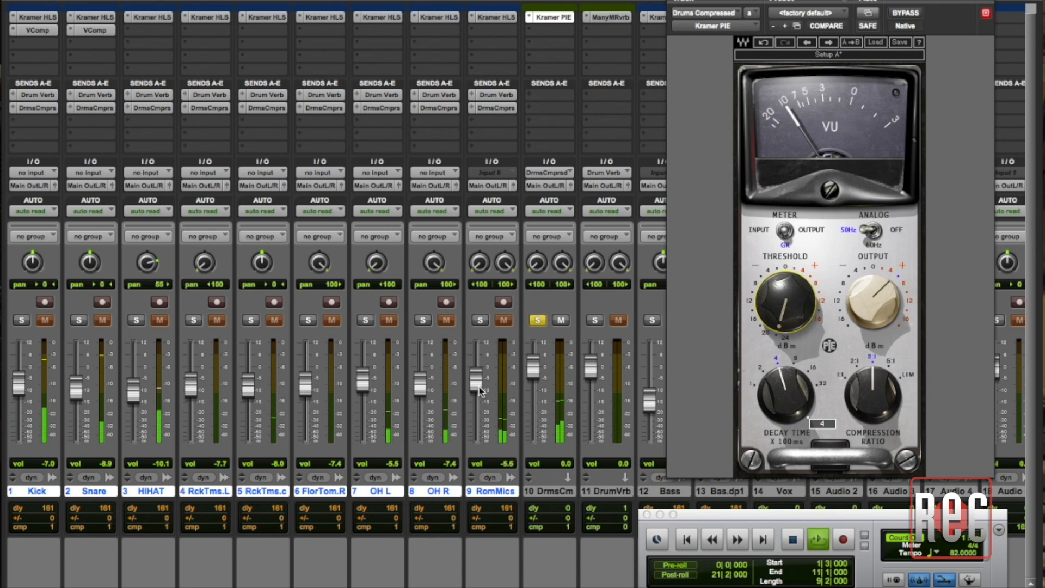
left_click_drag(479, 387, 478, 384)
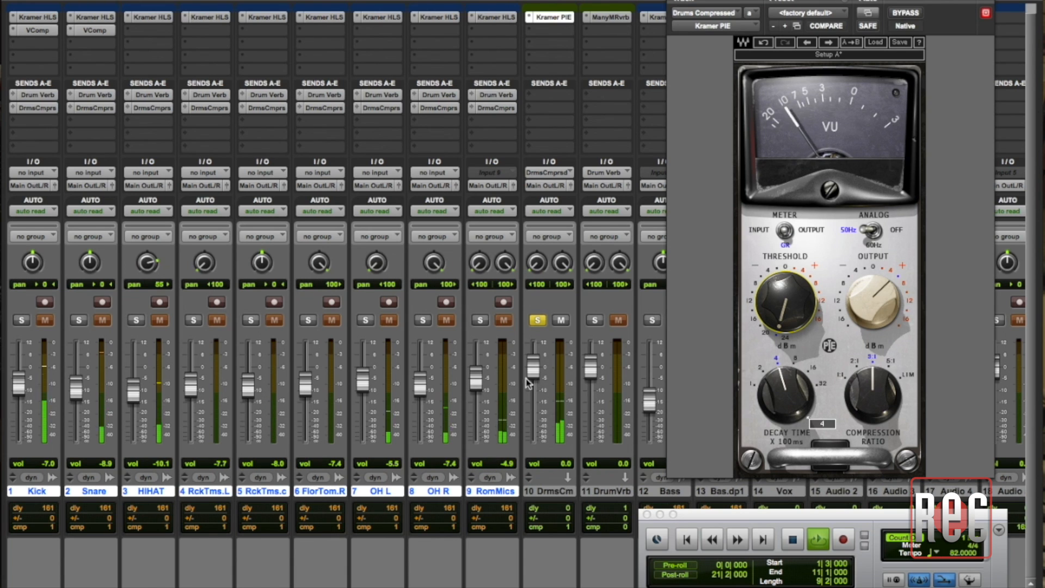
Unsolo Drums Compressed with its fader fully down, blend its volume up to -9.2 dB, then close Kramer PIE and stop playback
left_click_drag(532, 375, 538, 452)
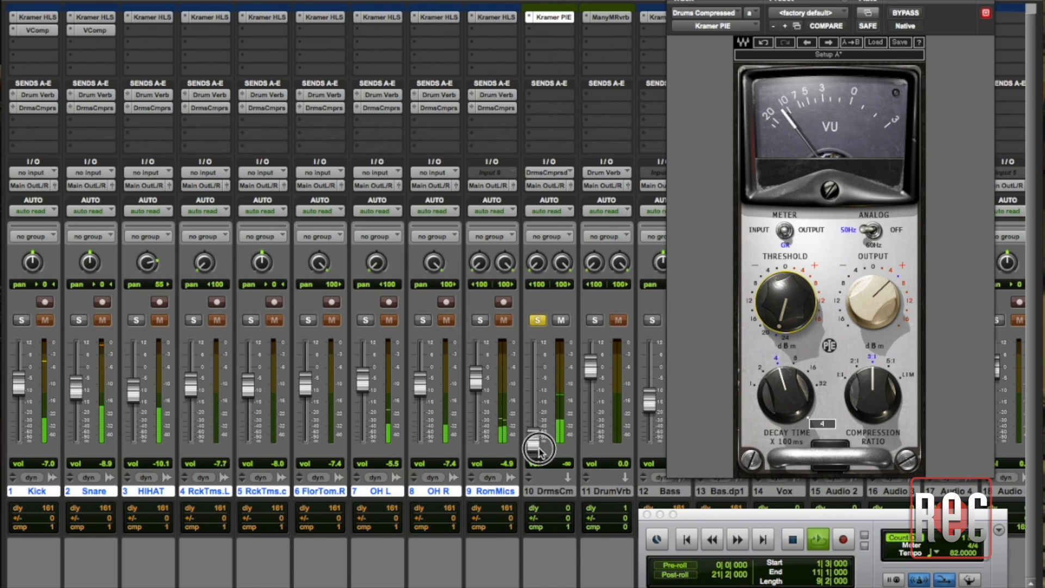
left_click(541, 324)
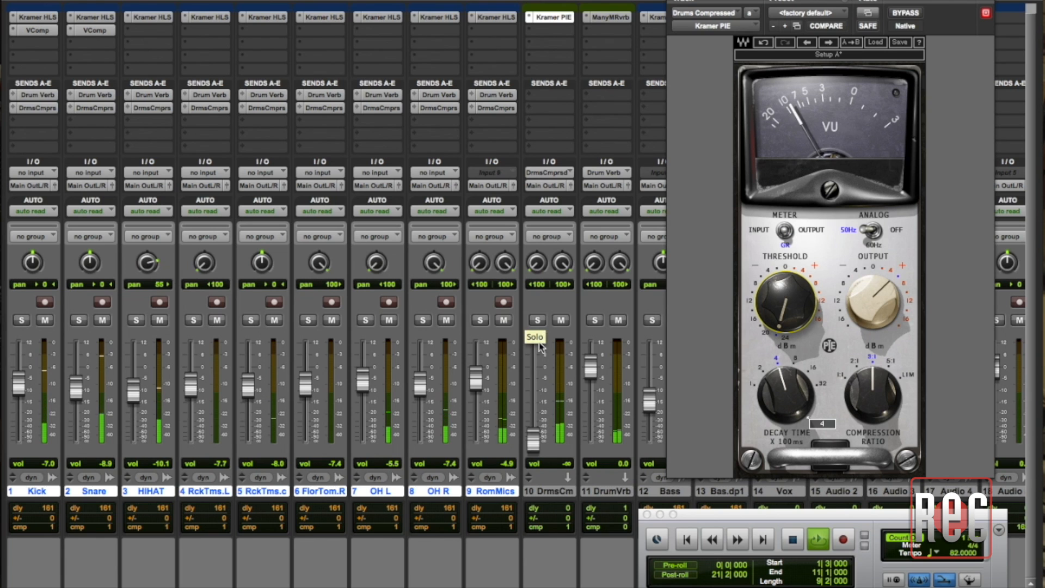
left_click(535, 442)
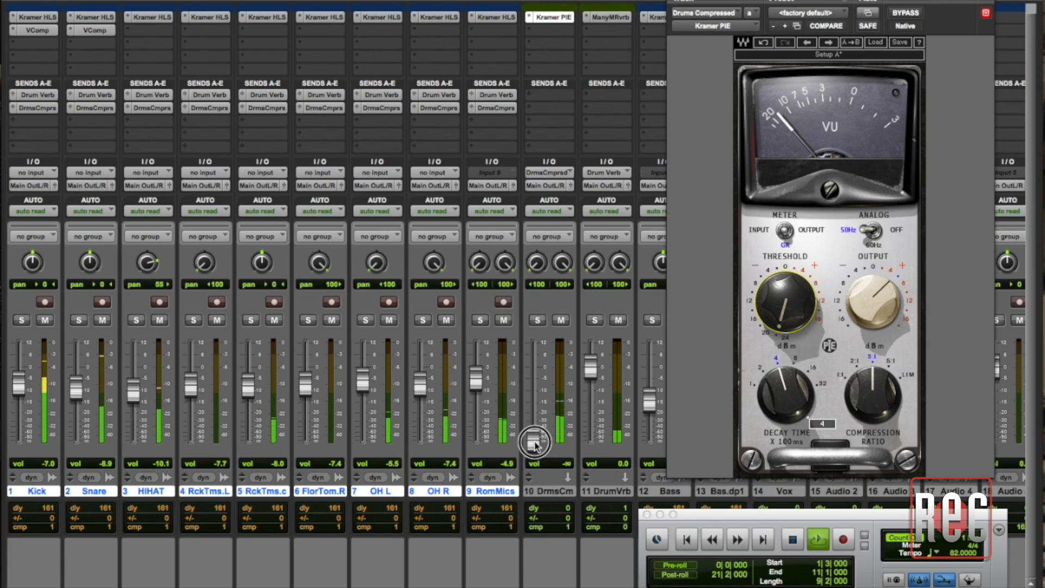
left_click_drag(535, 444, 536, 395)
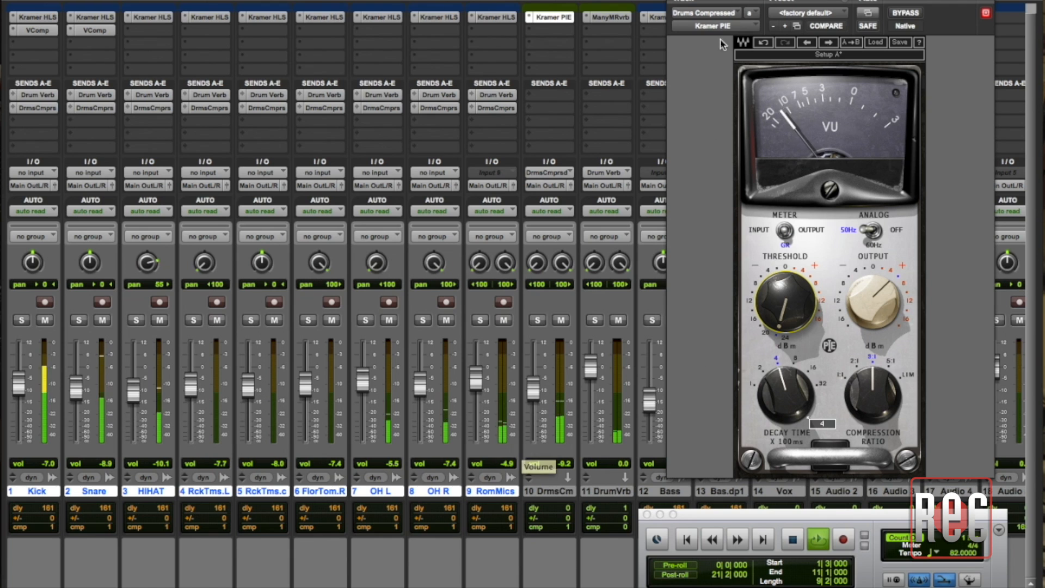
left_click(674, 1)
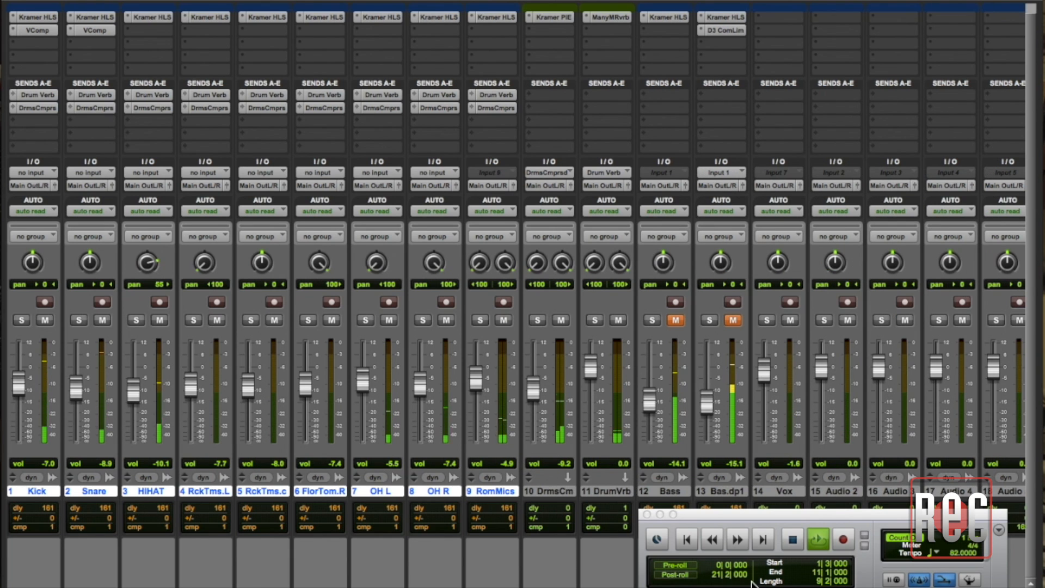
left_click(792, 539)
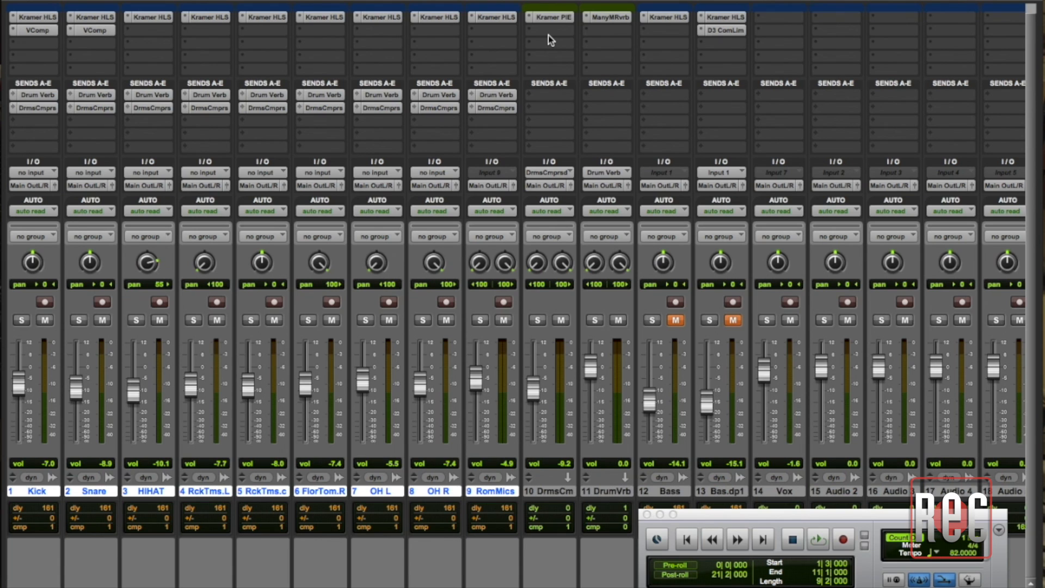
Unmute the Bass and Bass.dup1 tracks and set the Bass volume to -12.3 dB while playing the mix
left_click(675, 320)
key("space")
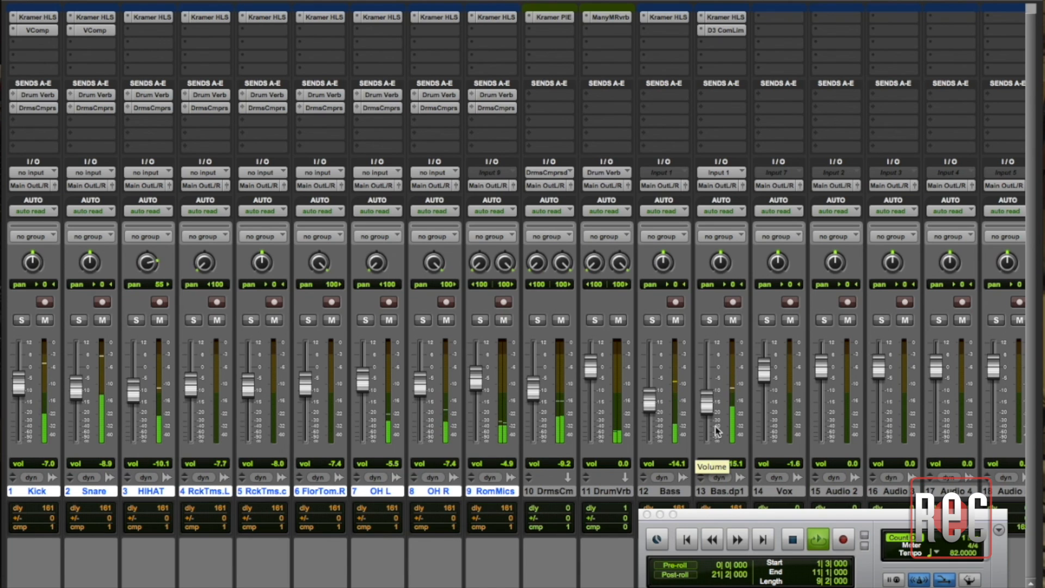
left_click_drag(651, 403, 652, 397)
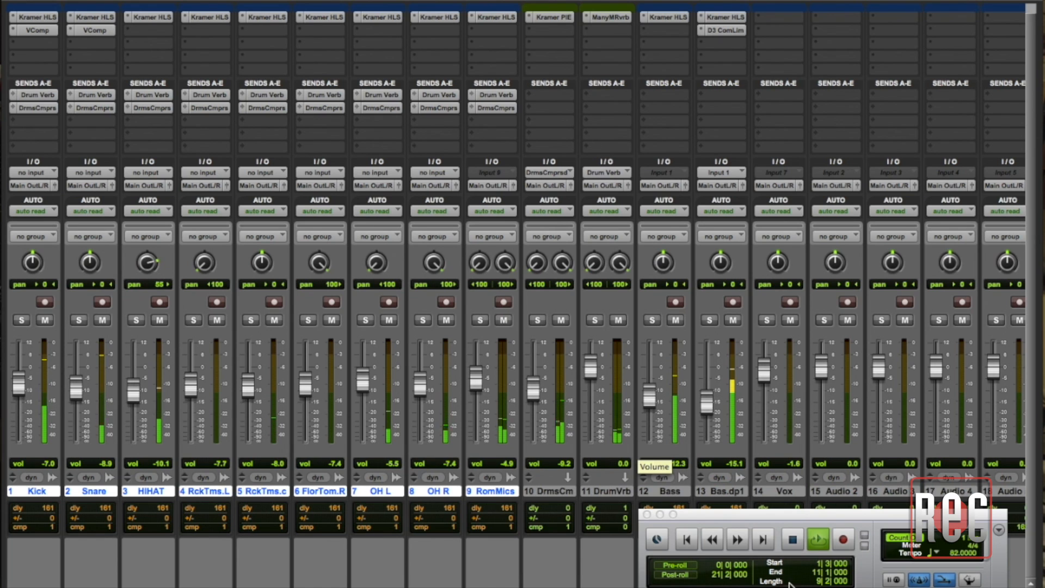
left_click(792, 540)
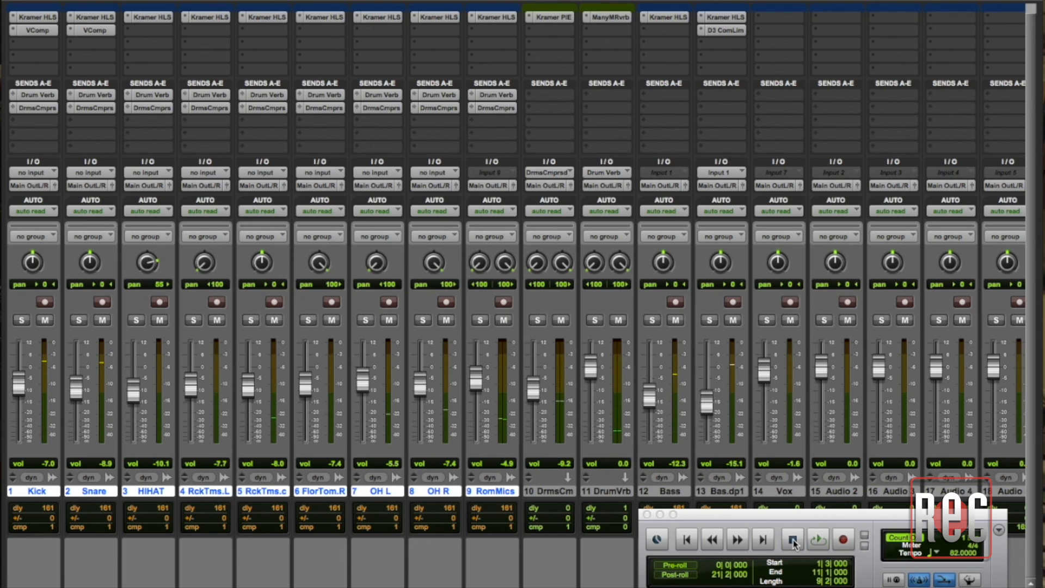